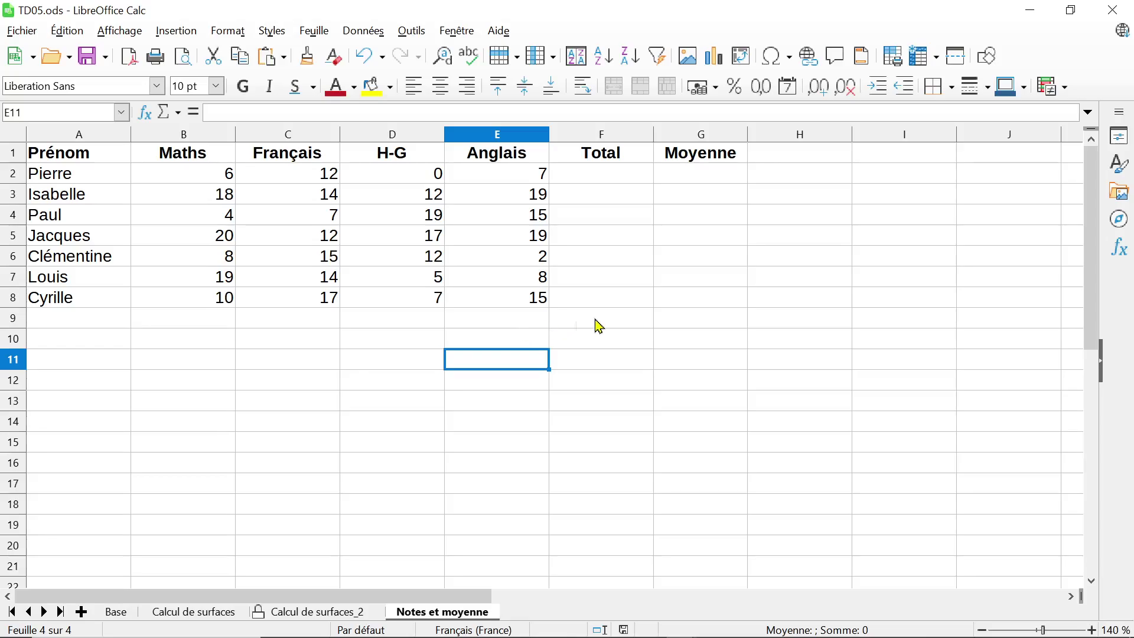
# Enter the formula =B2+C2+D2+E2 in cell F2 to total the first student's grades
pyautogui.click(600, 181)
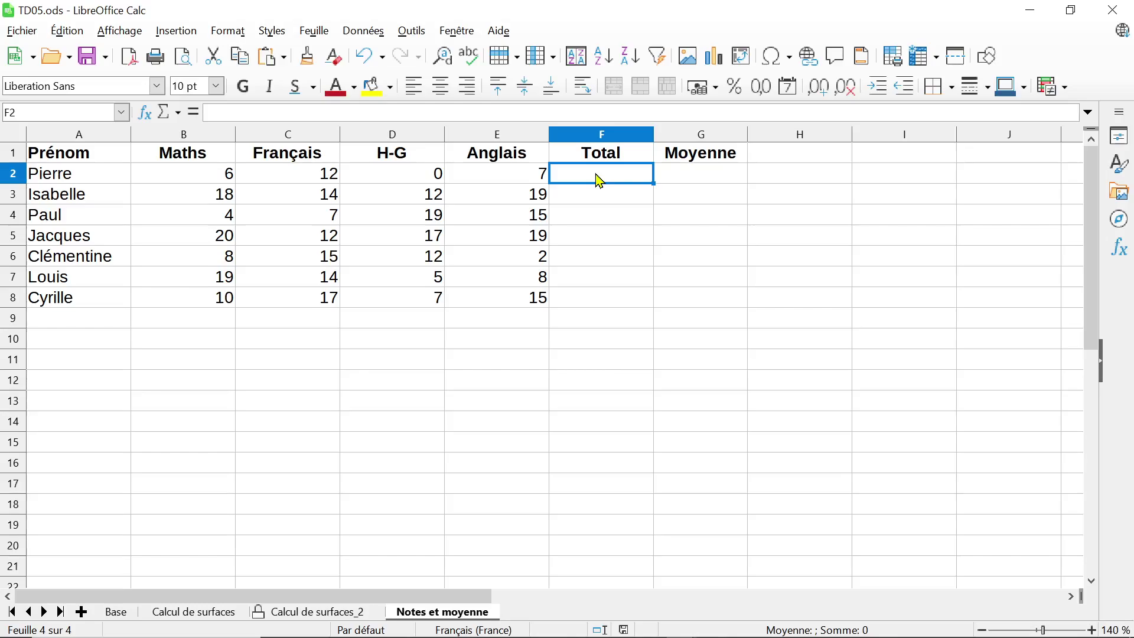
pyautogui.write('=')
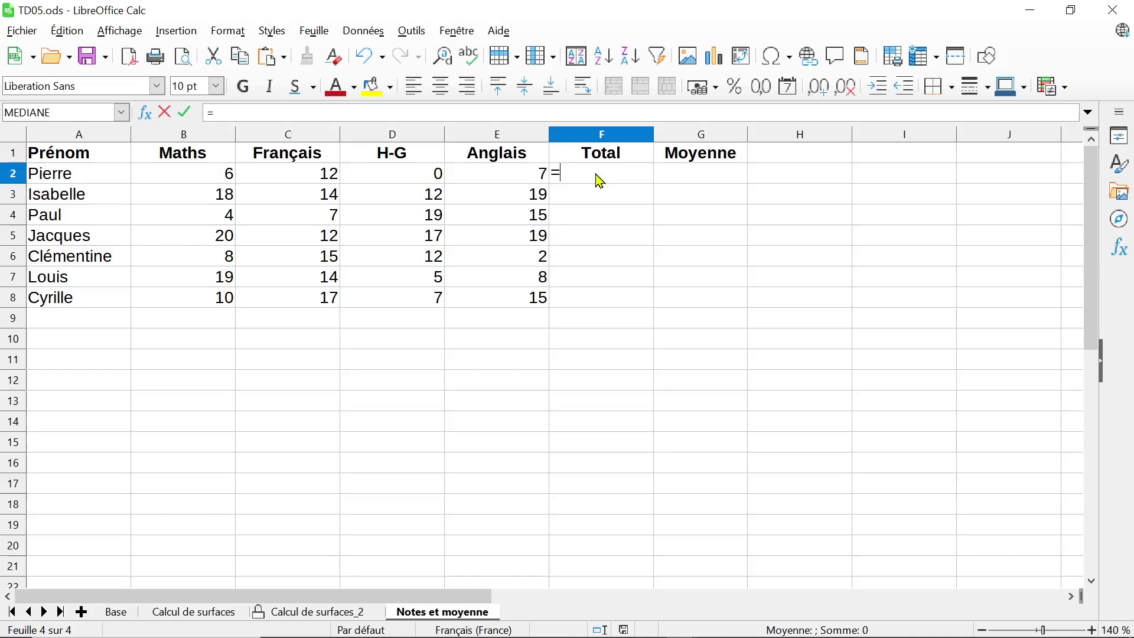
pyautogui.press('Left')
pyautogui.press('Left')
pyautogui.press('Left')
pyautogui.press('Left')
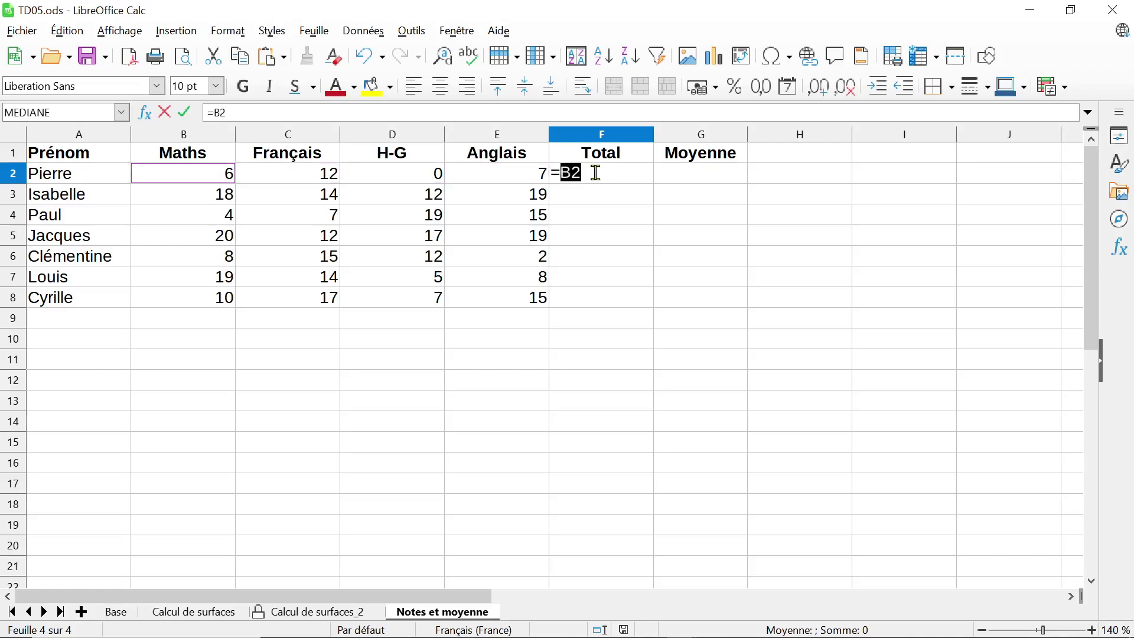
pyautogui.write('+')
pyautogui.press('Left')
pyautogui.press('Left')
pyautogui.press('Left')
pyautogui.write('+')
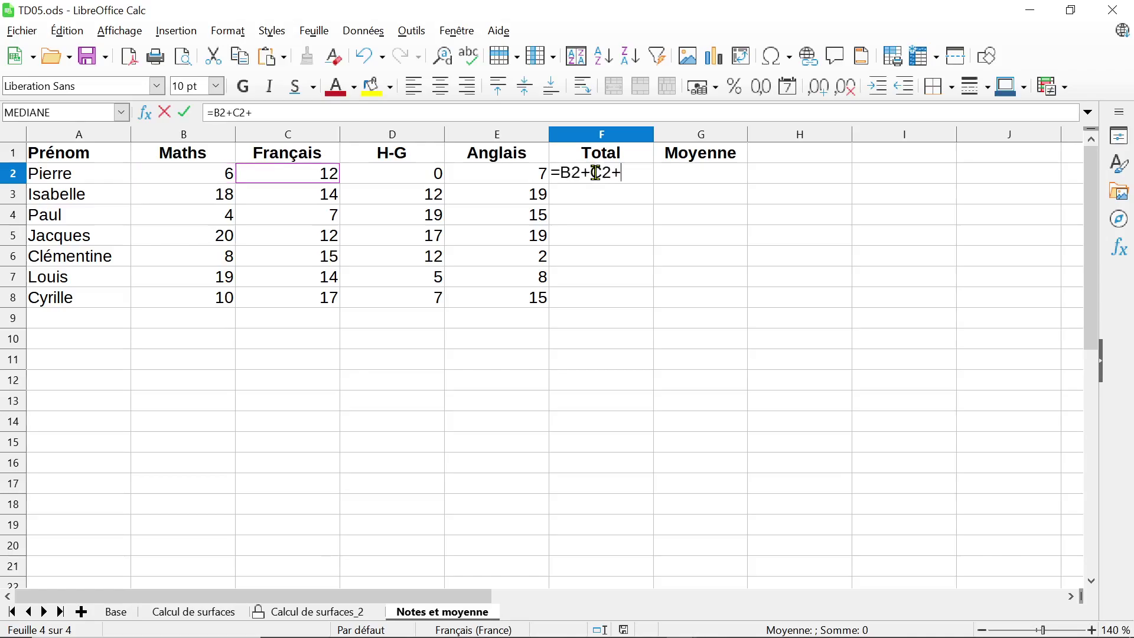
pyautogui.press('Left')
pyautogui.press('Left')
pyautogui.write('+')
pyautogui.press('Left')
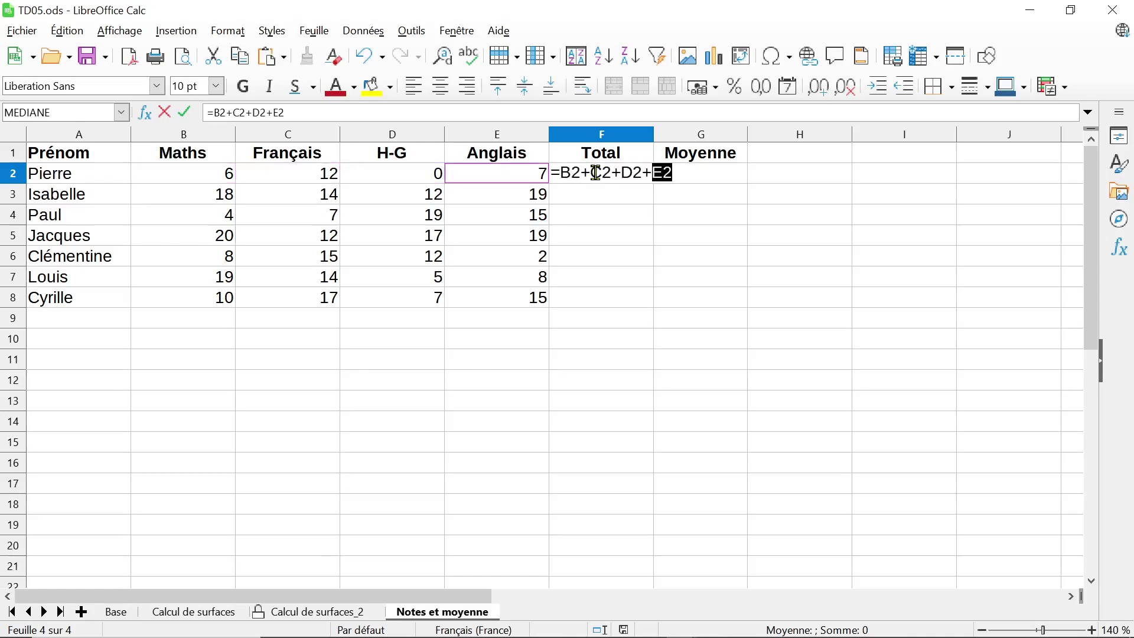
pyautogui.press('Return')
# Copy the addition formula from F2 down through F8 and inspect the copied formula in F8
pyautogui.click(635, 173)
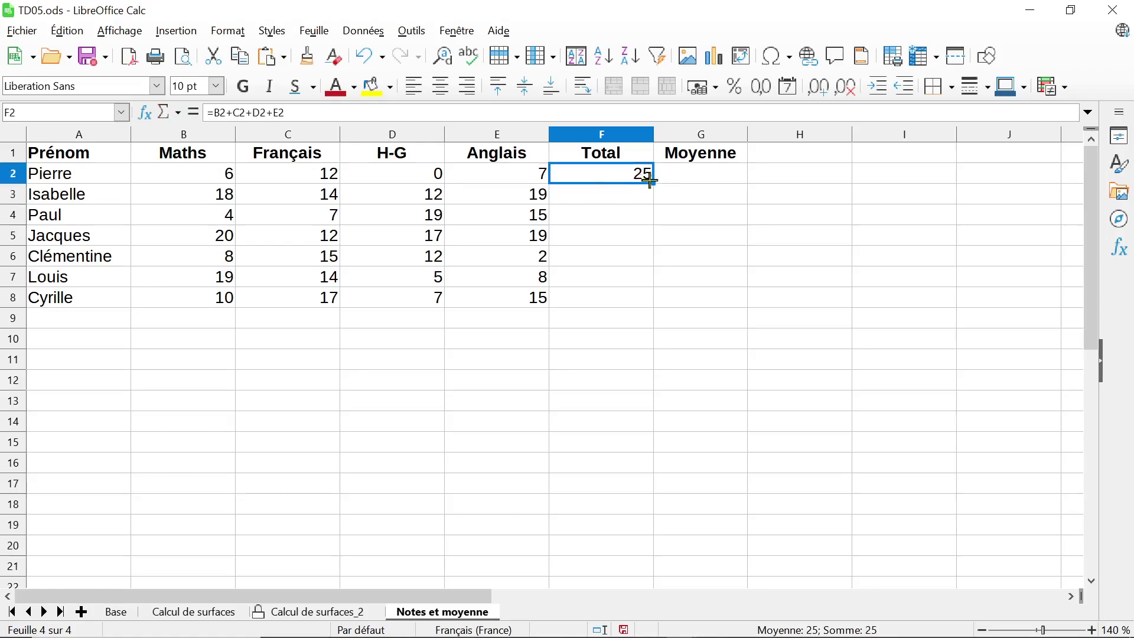
pyautogui.moveTo(653, 183); pyautogui.dragTo(578, 312)
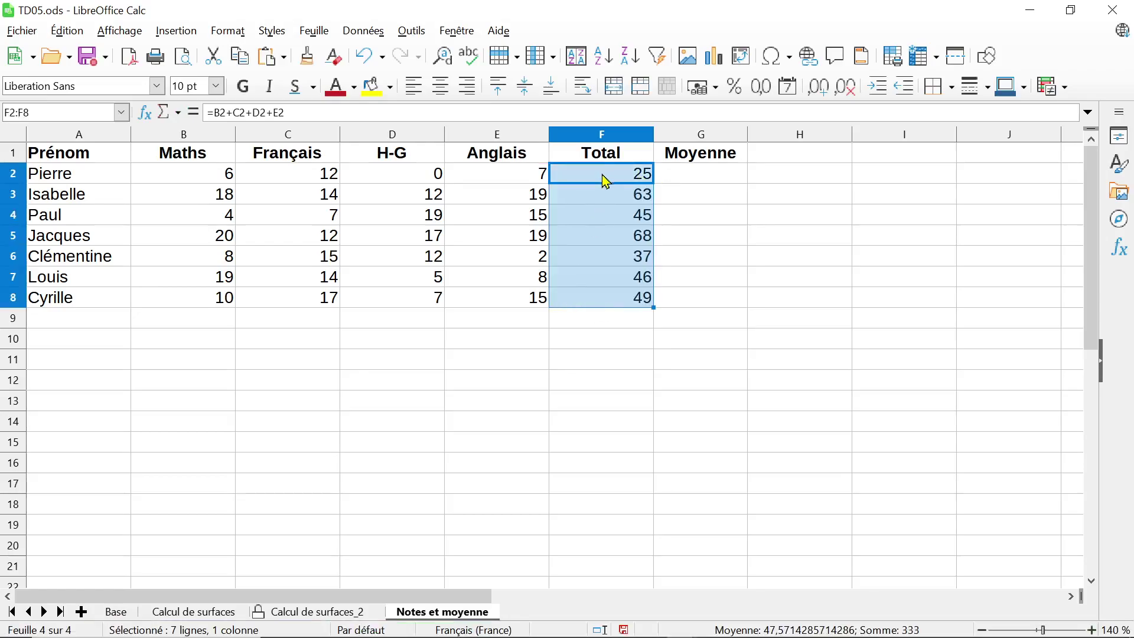
pyautogui.doubleClick(628, 295)
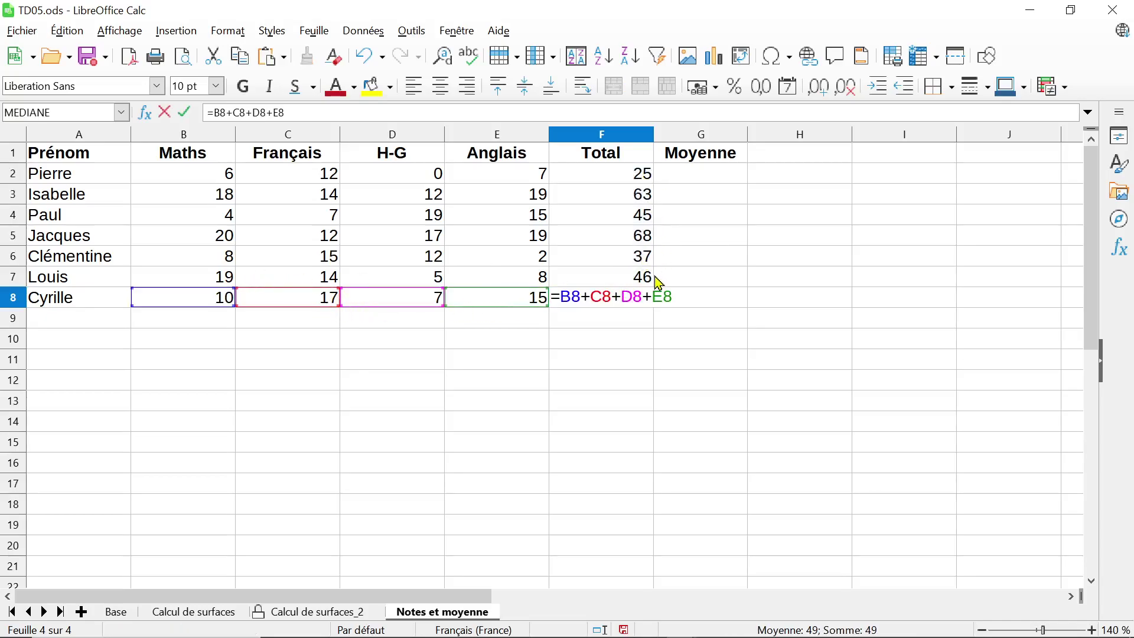
pyautogui.press('Escape')
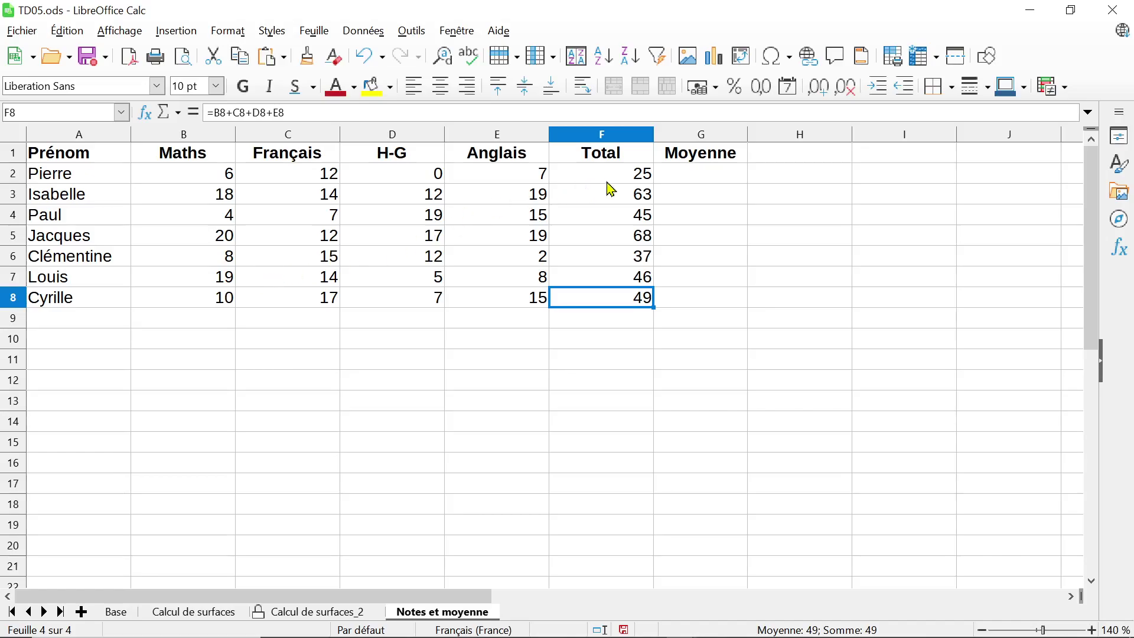
# Insert a column before the Français column and title it Phys
pyautogui.click(293, 139)
pyautogui.rightClick(293, 139)
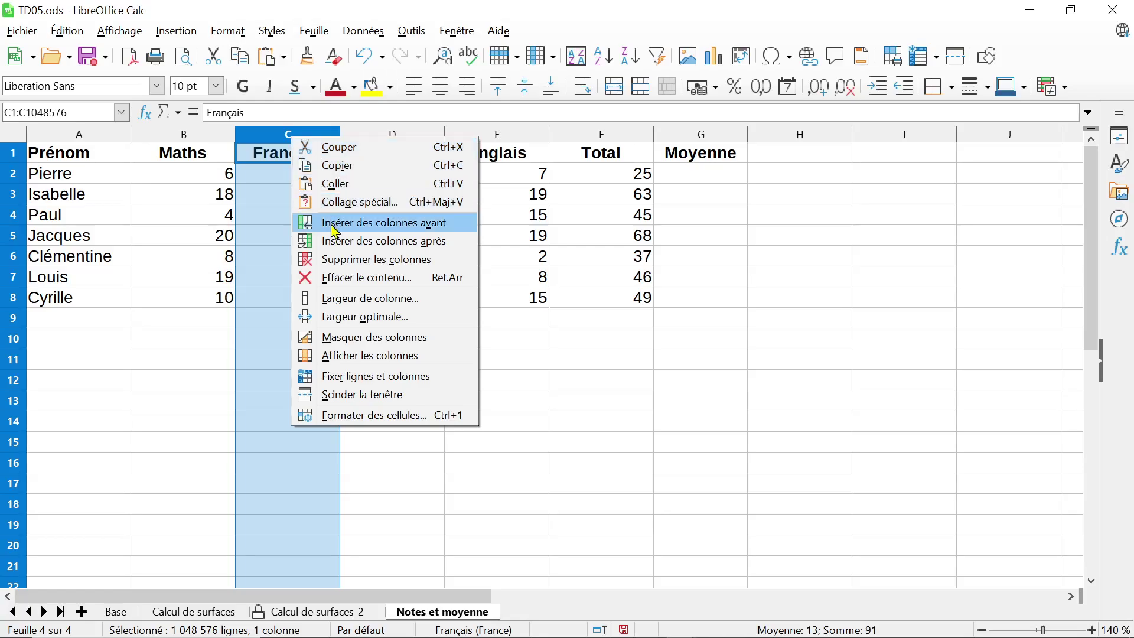
pyautogui.click(334, 230)
pyautogui.click(302, 157)
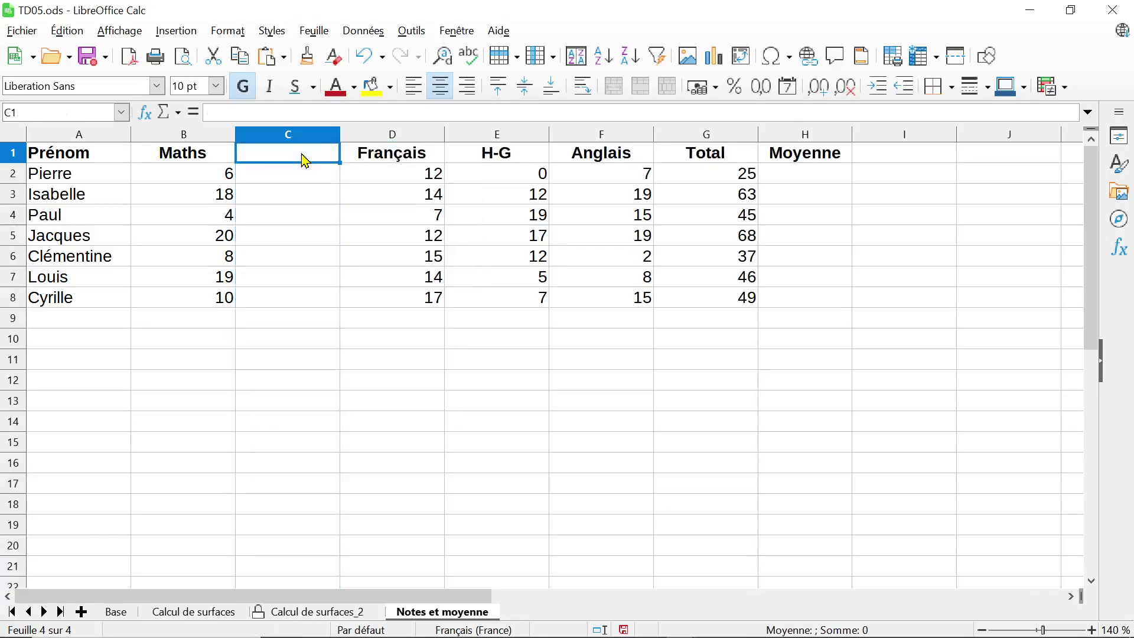
pyautogui.write('Phys')
pyautogui.press('Return')
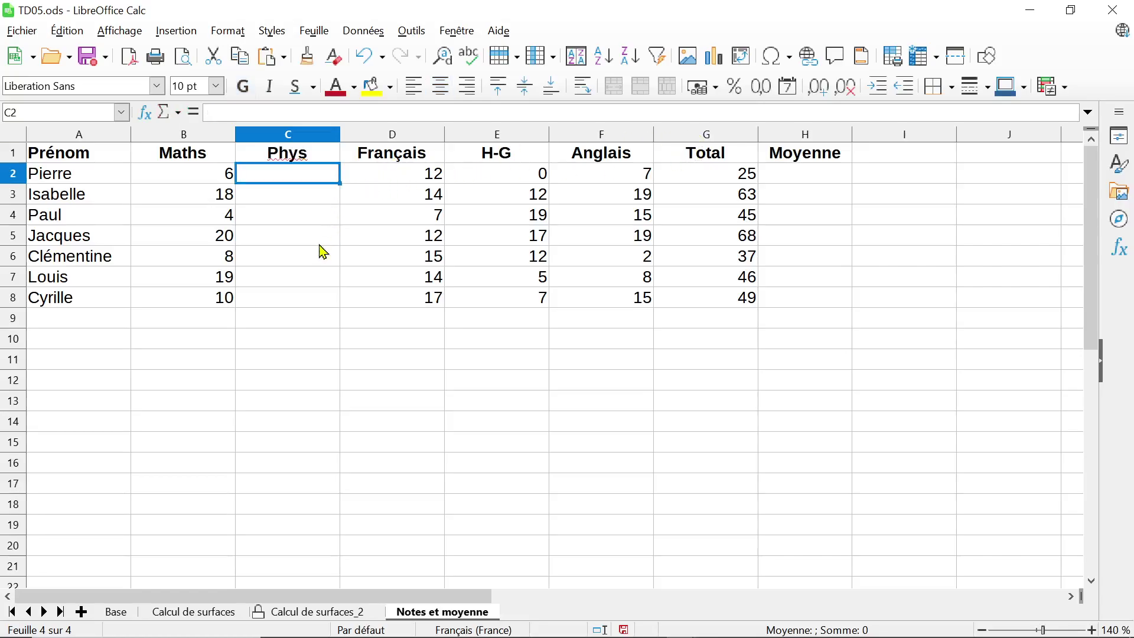
# Enter the grade 5 in C2 and inspect which cells the Total formula in G2 adds
pyautogui.write('5')
pyautogui.press('Return')
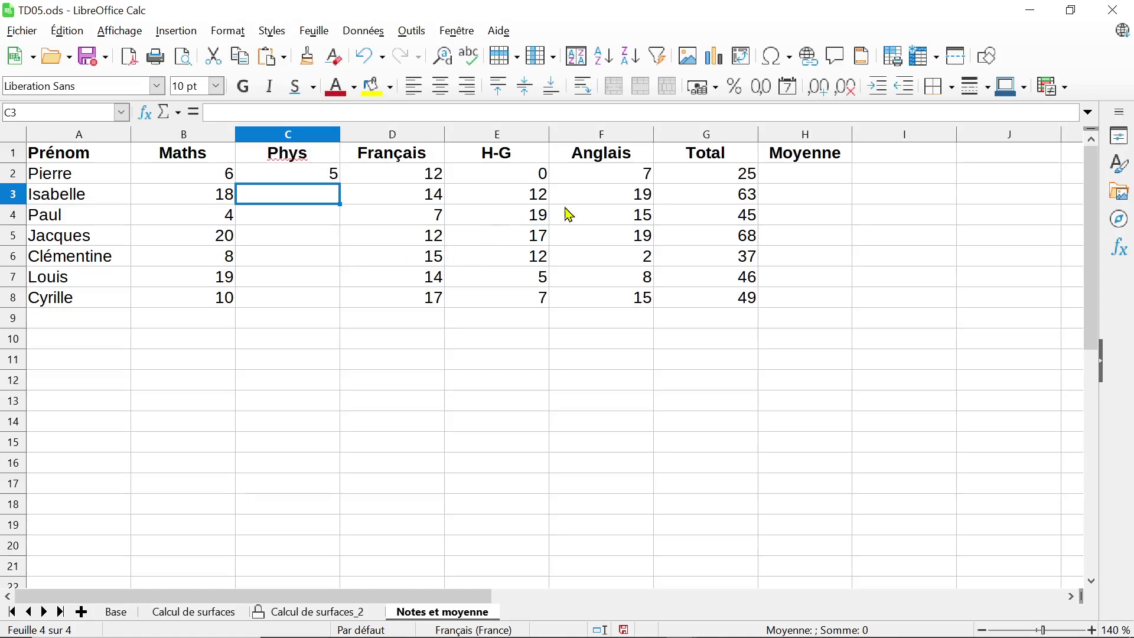
pyautogui.doubleClick(726, 174)
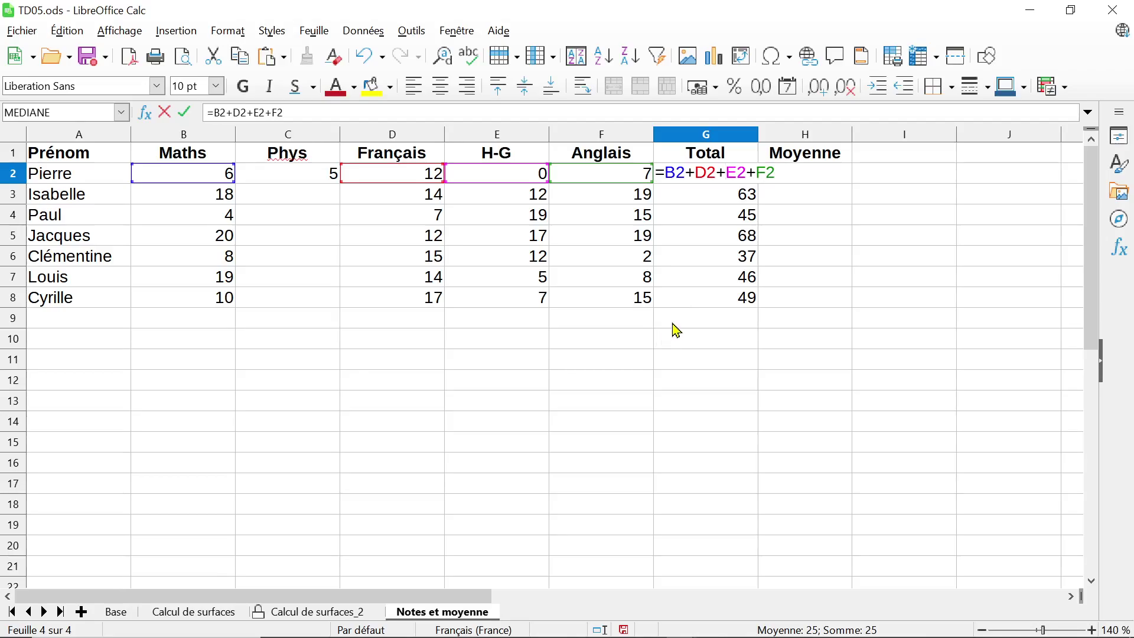
pyautogui.press('Escape')
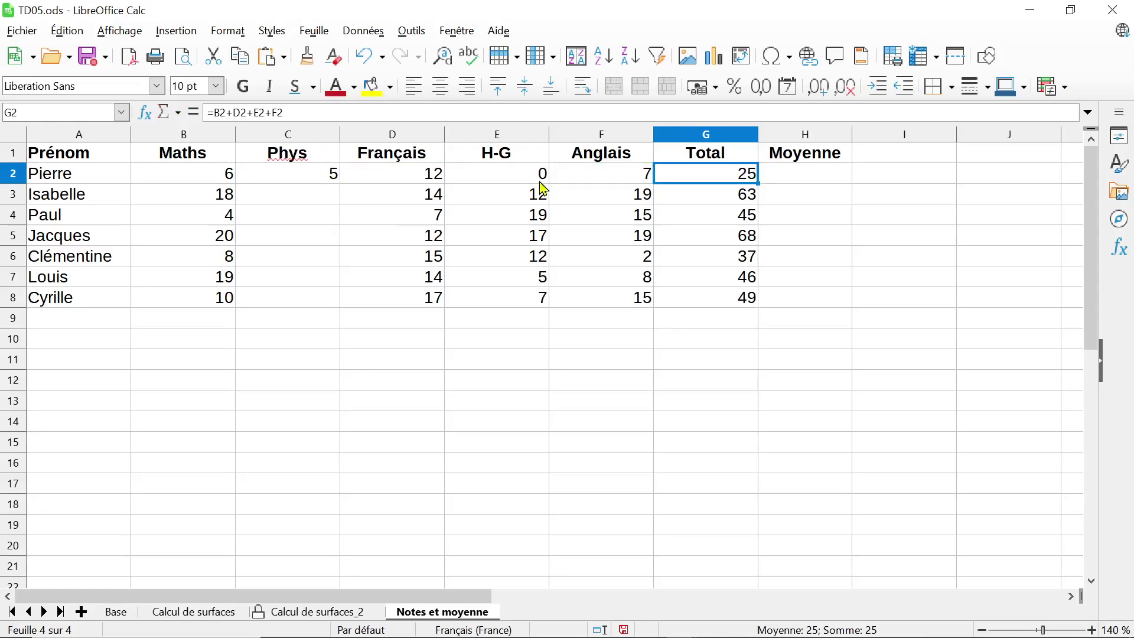
# Delete the Phys column from the grades table
pyautogui.click(303, 141)
pyautogui.rightClick(303, 141)
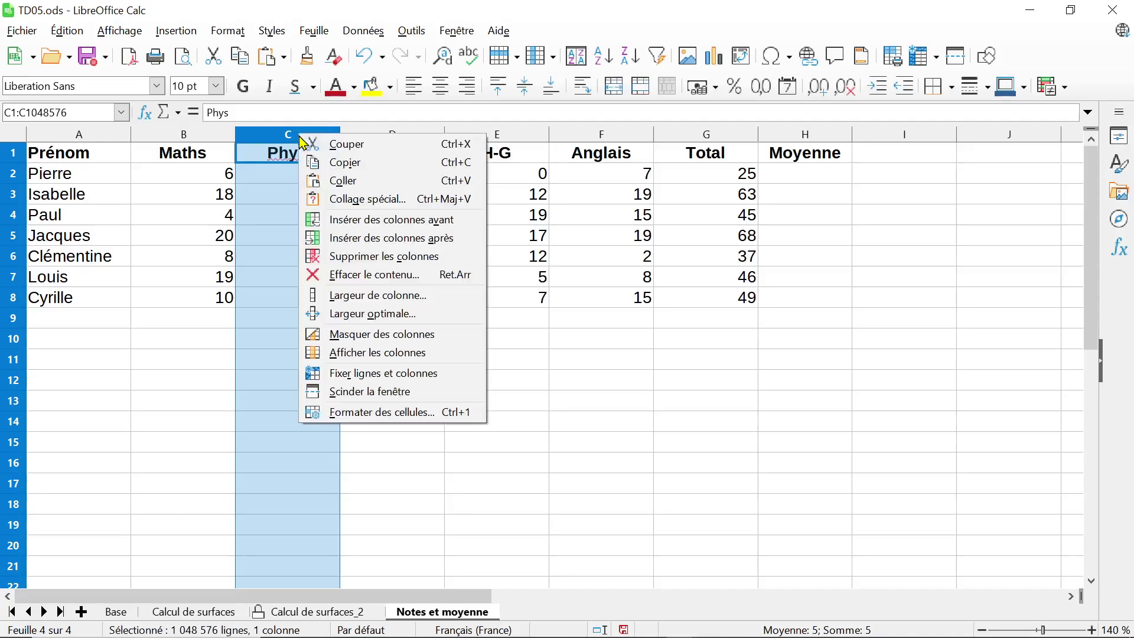
pyautogui.click(363, 257)
# Replace the Total formula in F2 with =SOMME(B2:E2) and reselect the cell to review it
pyautogui.click(649, 176)
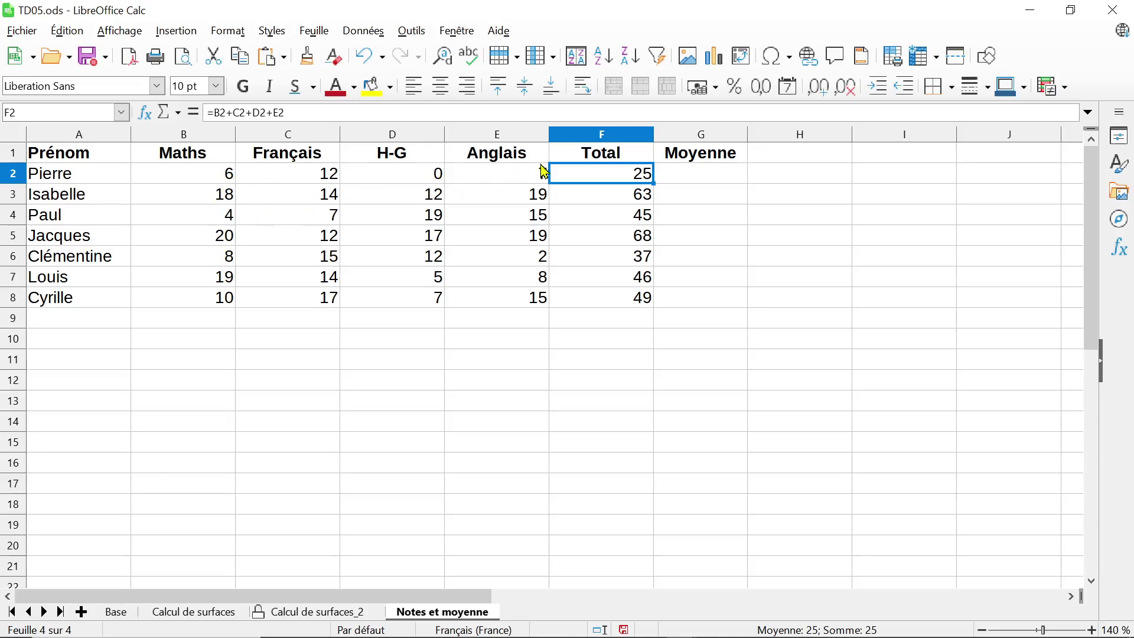
pyautogui.write('=')
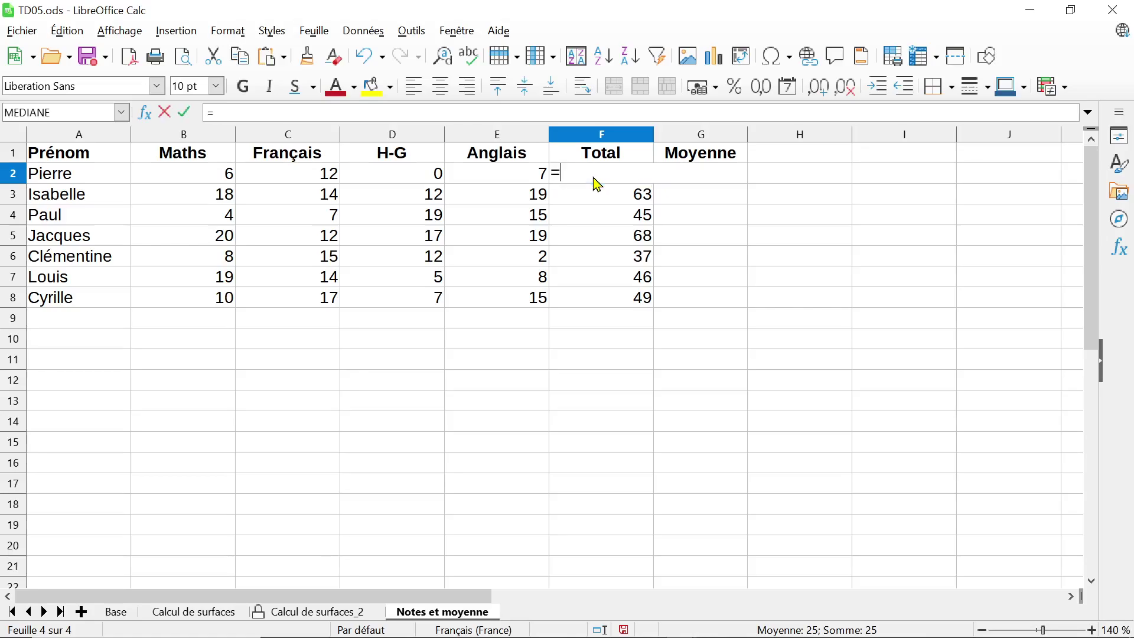
pyautogui.write('somme(')
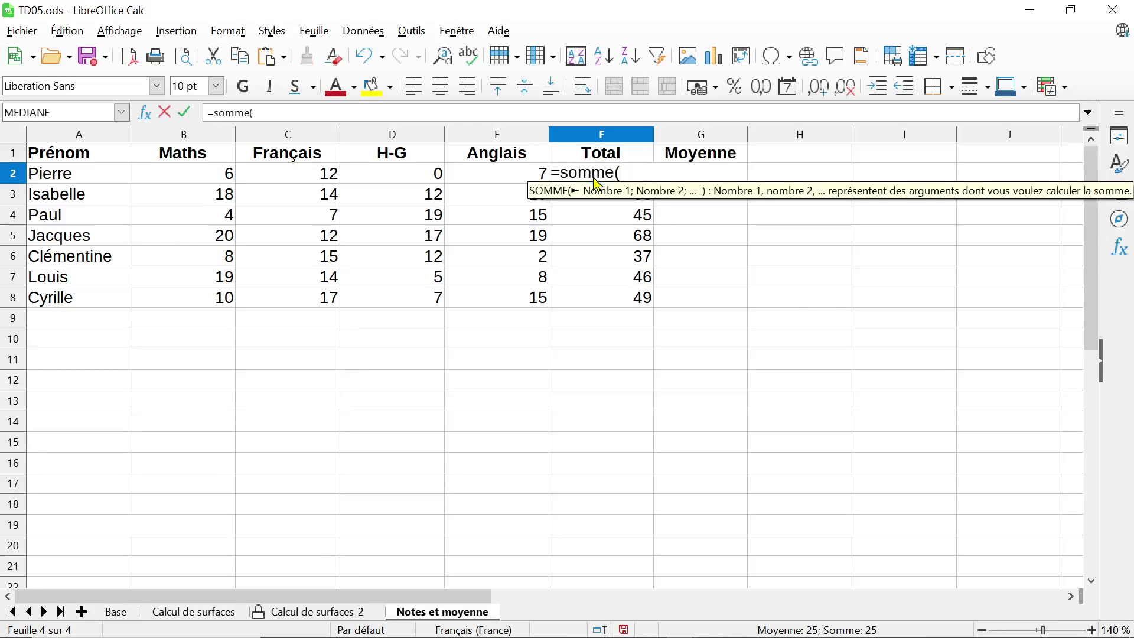
pyautogui.click(228, 177)
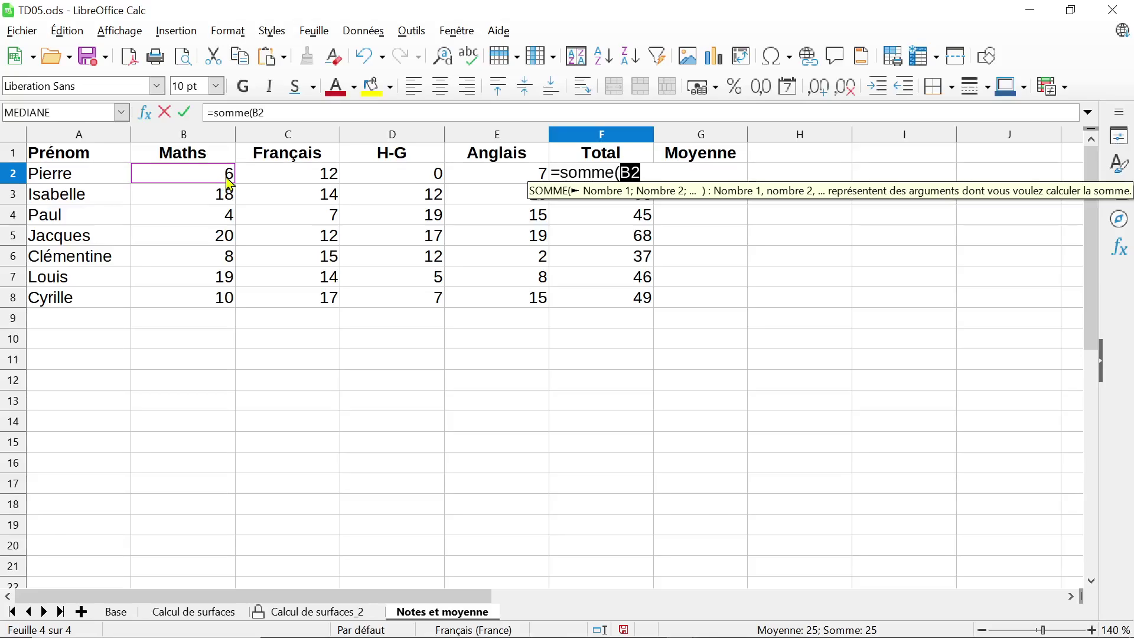
pyautogui.moveTo(229, 179); pyautogui.dragTo(495, 176)
pyautogui.write(')')
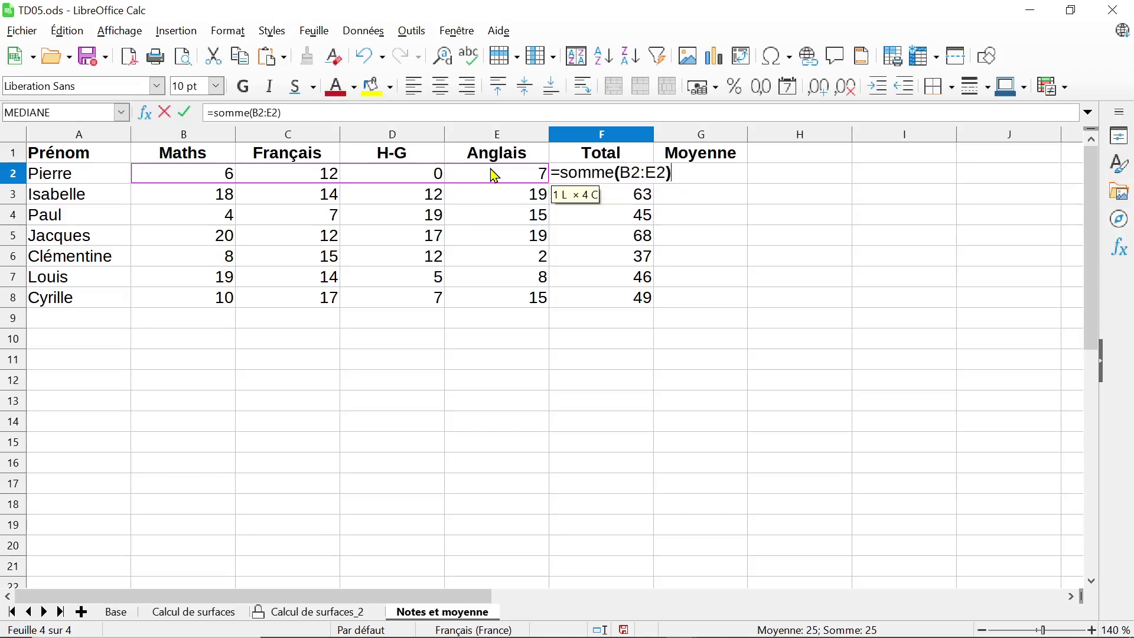
pyautogui.press('Return')
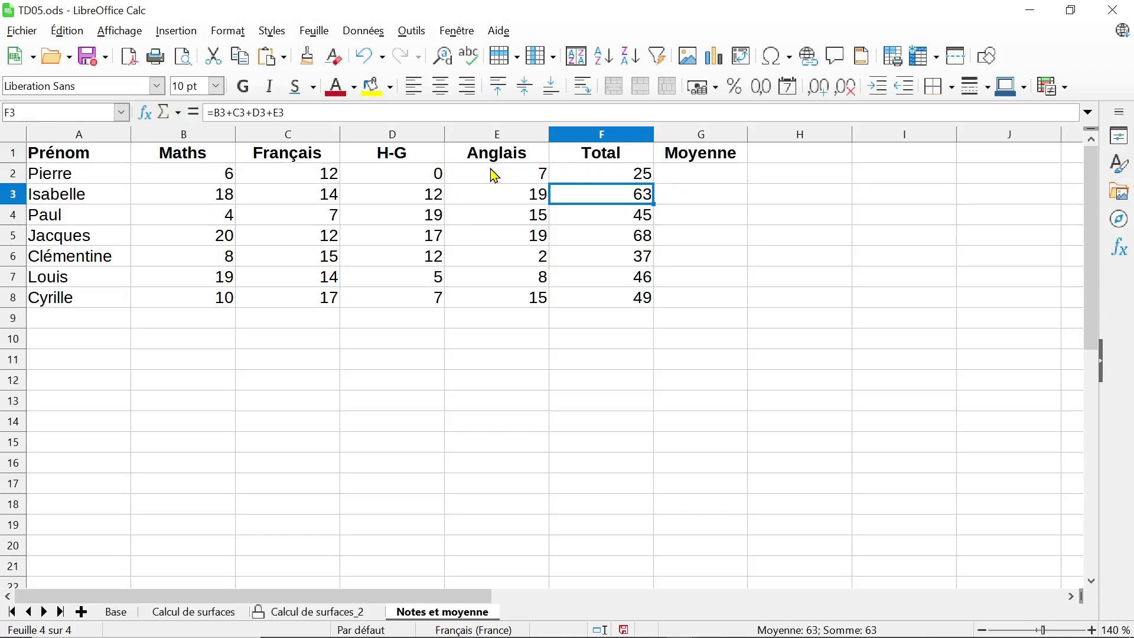
pyautogui.click(641, 176)
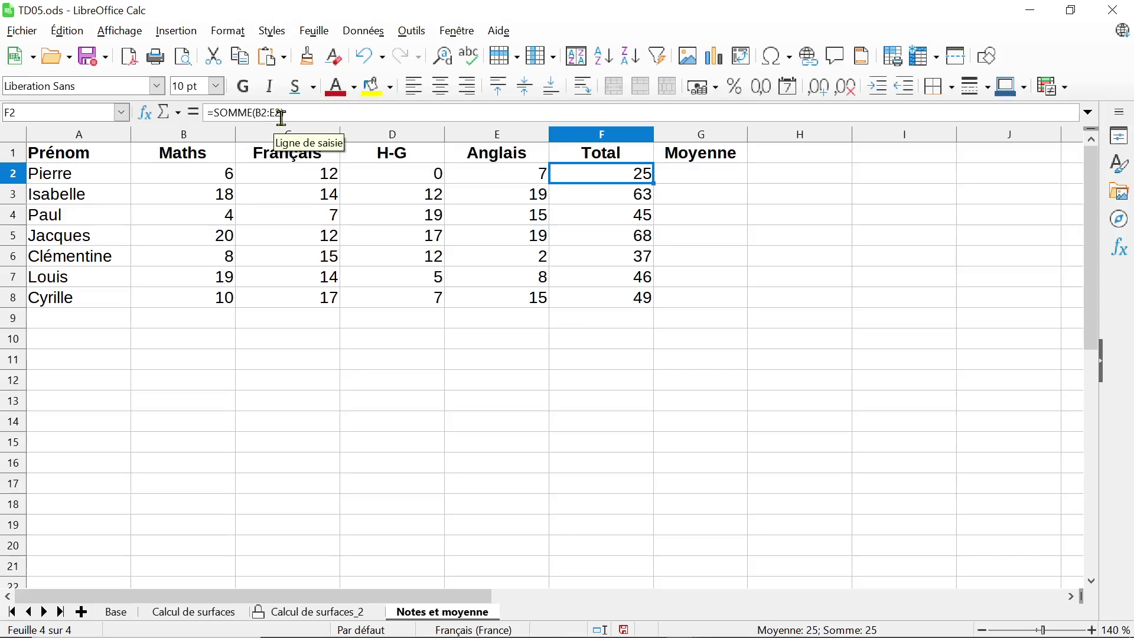
# Insert a blank column before the Français column and inspect the range used by the SOMME formula in G2
pyautogui.click(287, 135)
pyautogui.rightClick(287, 143)
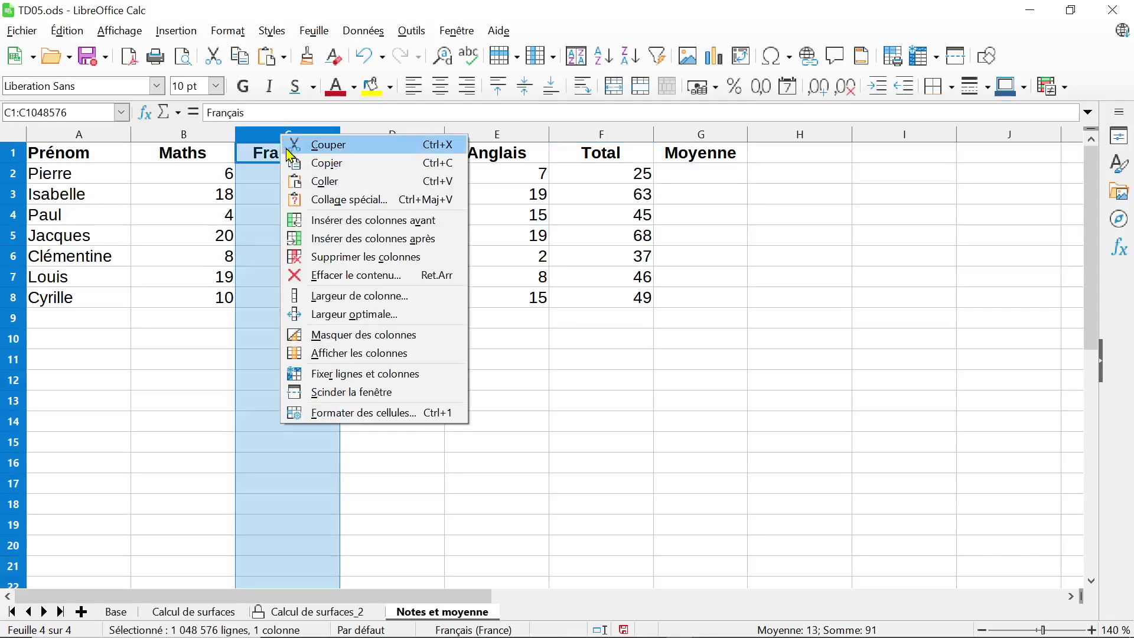
pyautogui.click(317, 220)
pyautogui.click(723, 177)
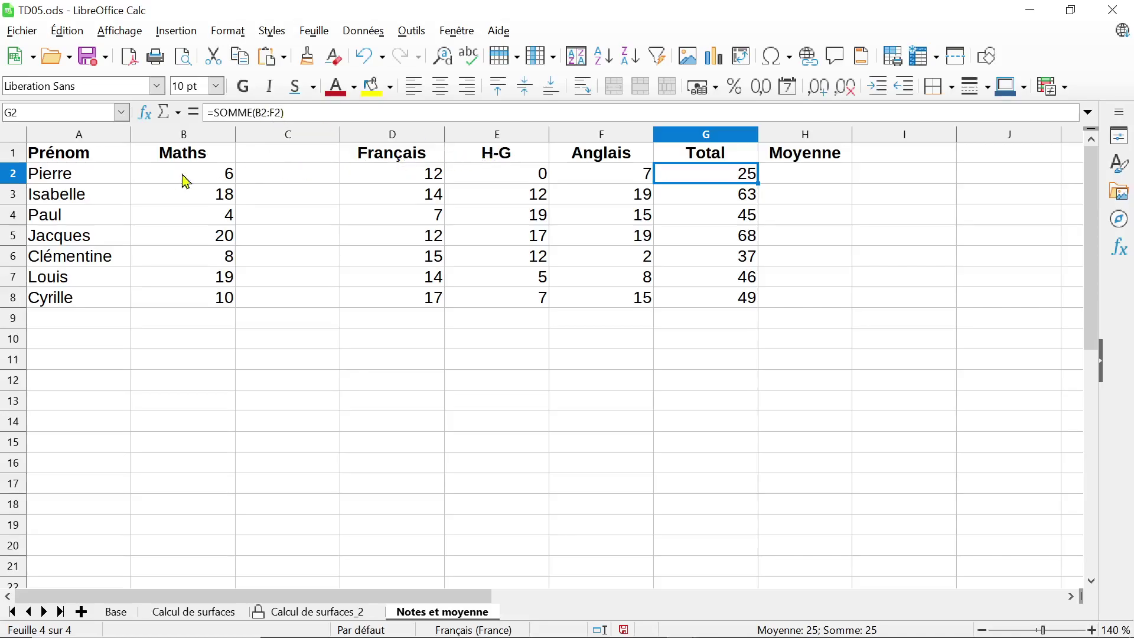
pyautogui.doubleClick(733, 182)
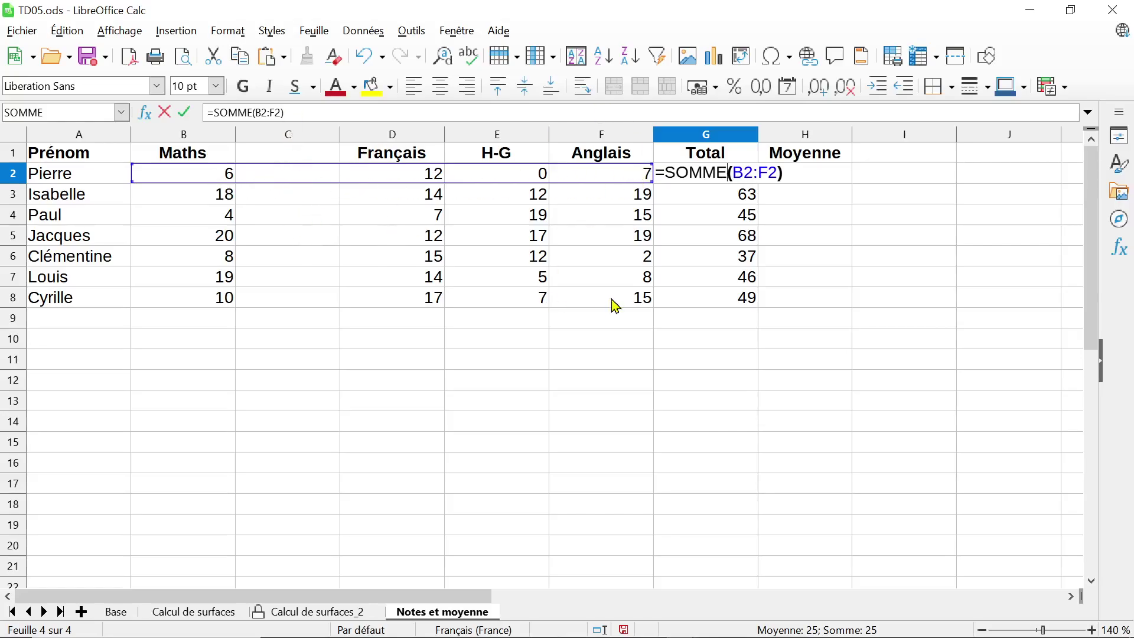
# Enter the grade 5 in C2 of the blank column and check the cells covered by the Total formula in G2
pyautogui.click(327, 182)
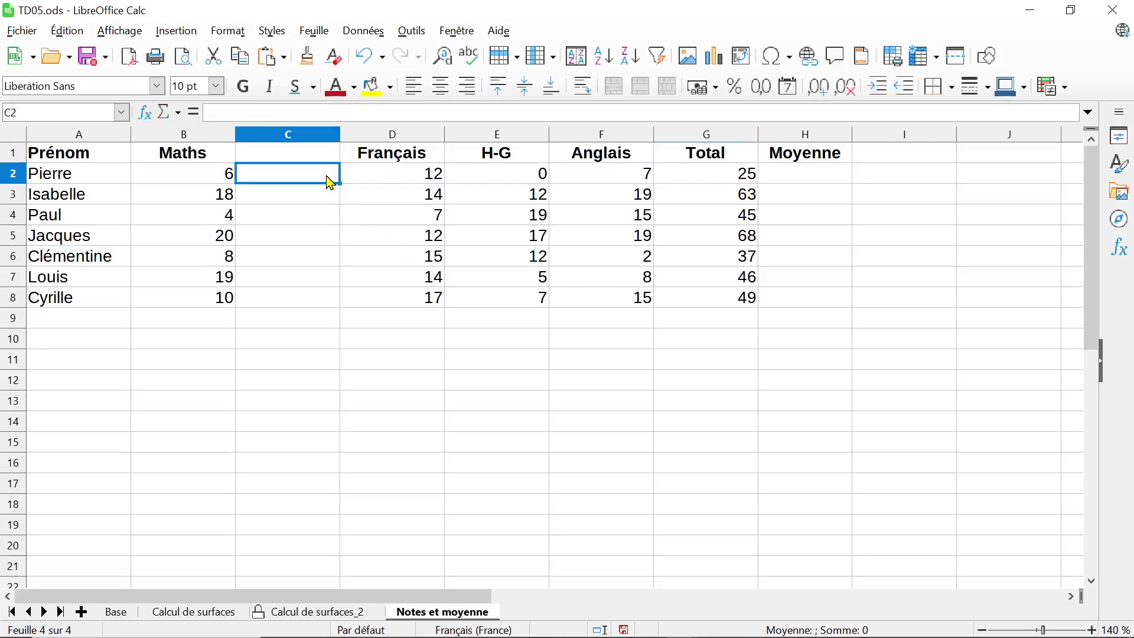
pyautogui.write('5')
pyautogui.press('Return')
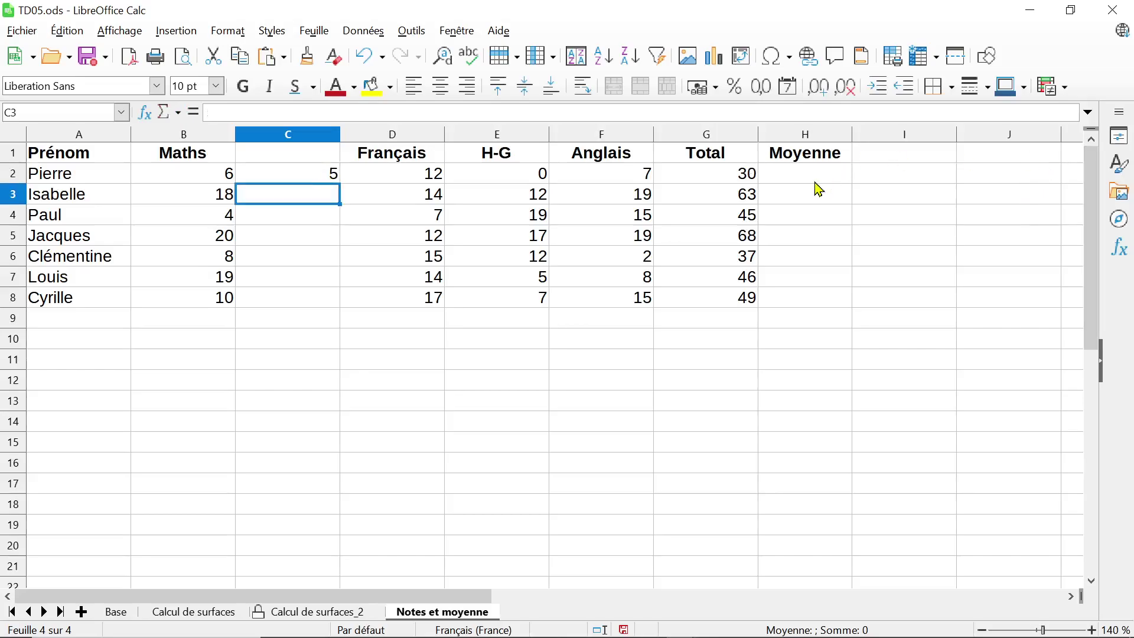
pyautogui.doubleClick(732, 174)
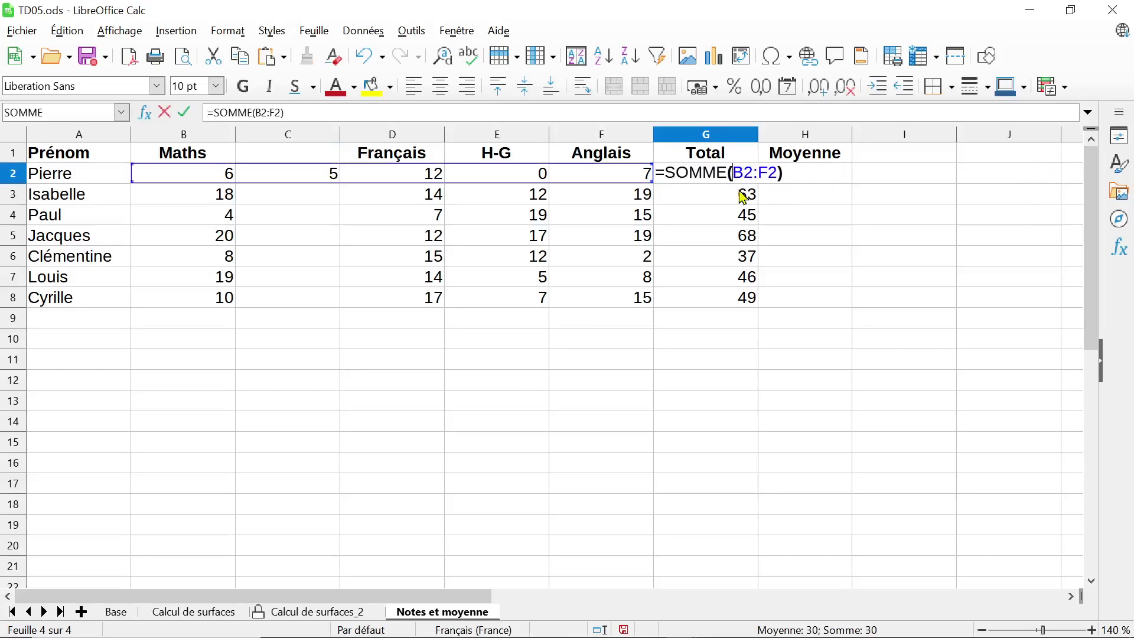
pyautogui.press('Escape')
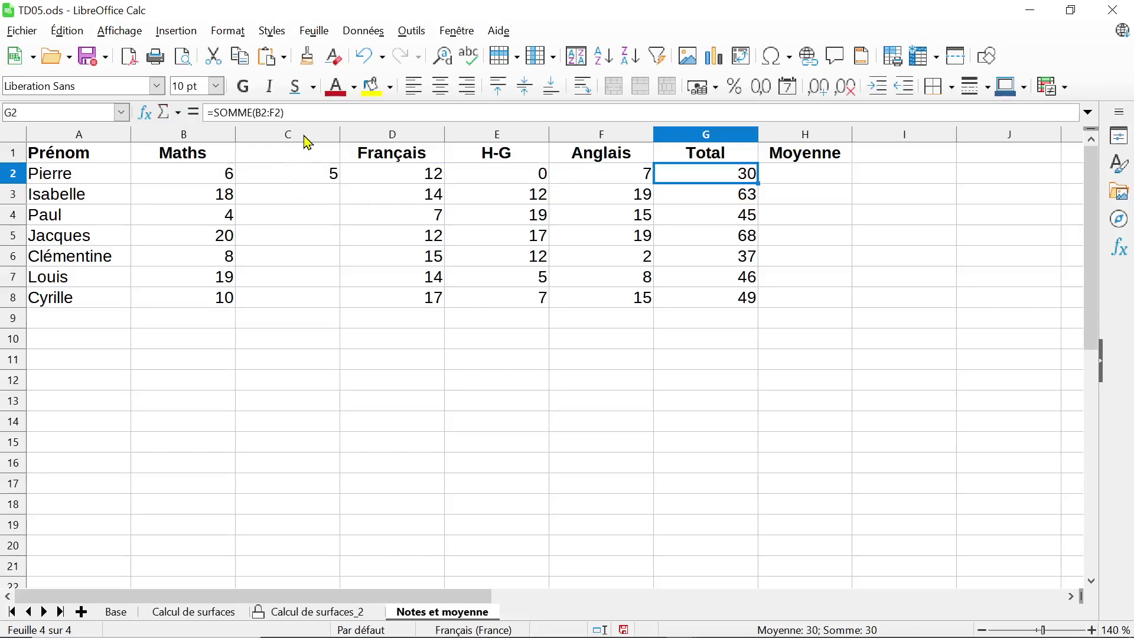
# Delete the untitled column C between Maths and Français
pyautogui.click(305, 139)
pyautogui.rightClick(307, 141)
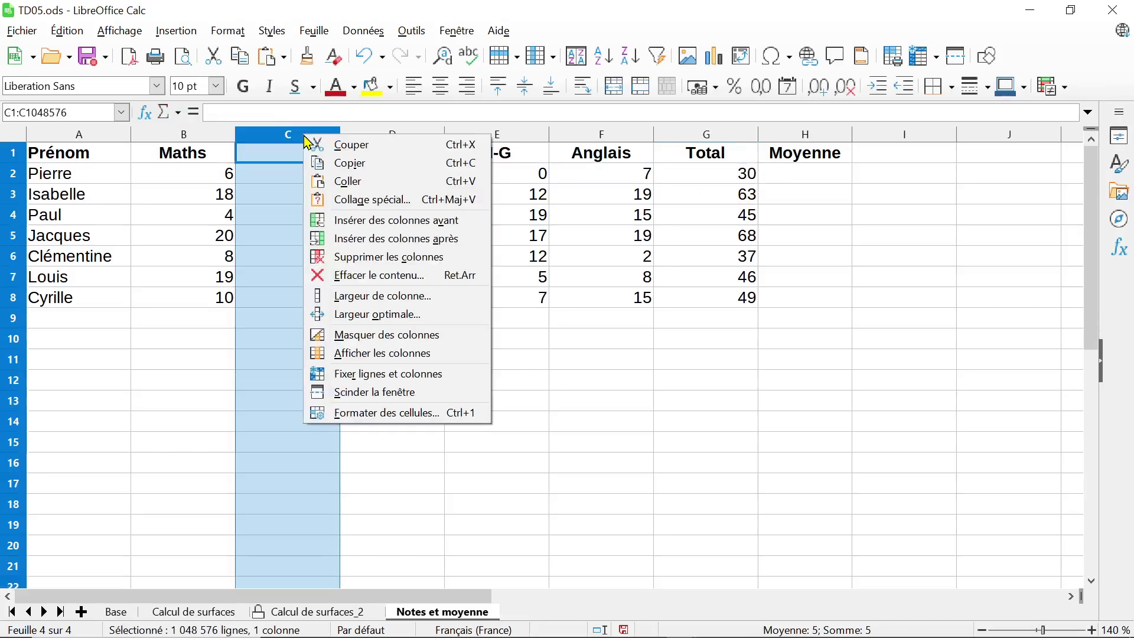
pyautogui.click(326, 257)
# Check the SOMME formula in F2, copy it down through F8, and select F3 to view its formula
pyautogui.doubleClick(617, 173)
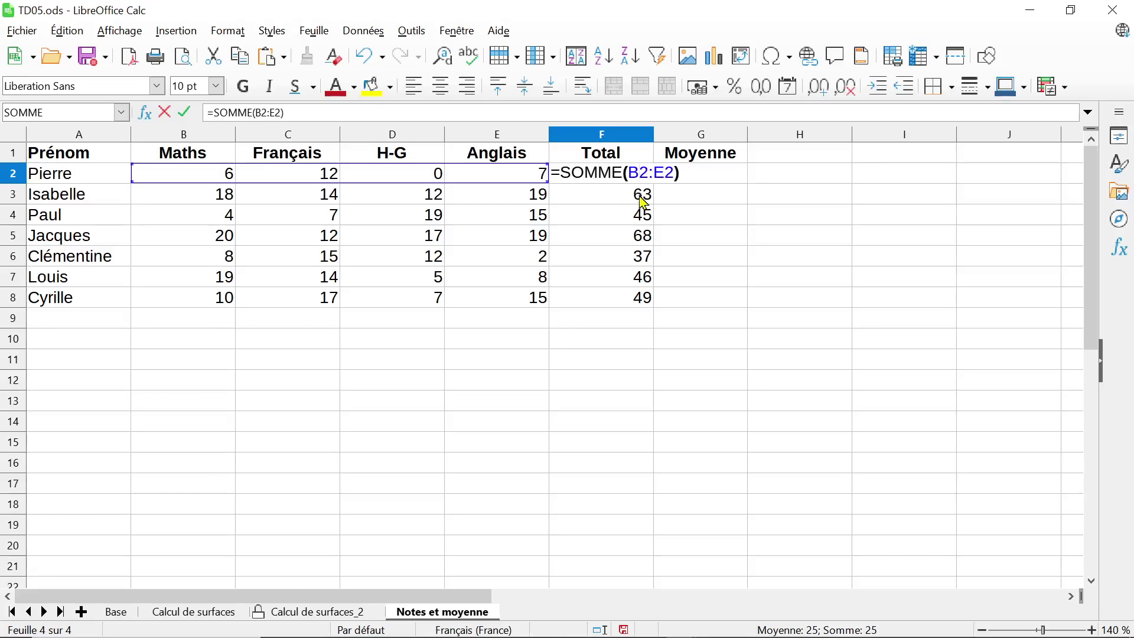
pyautogui.press('Escape')
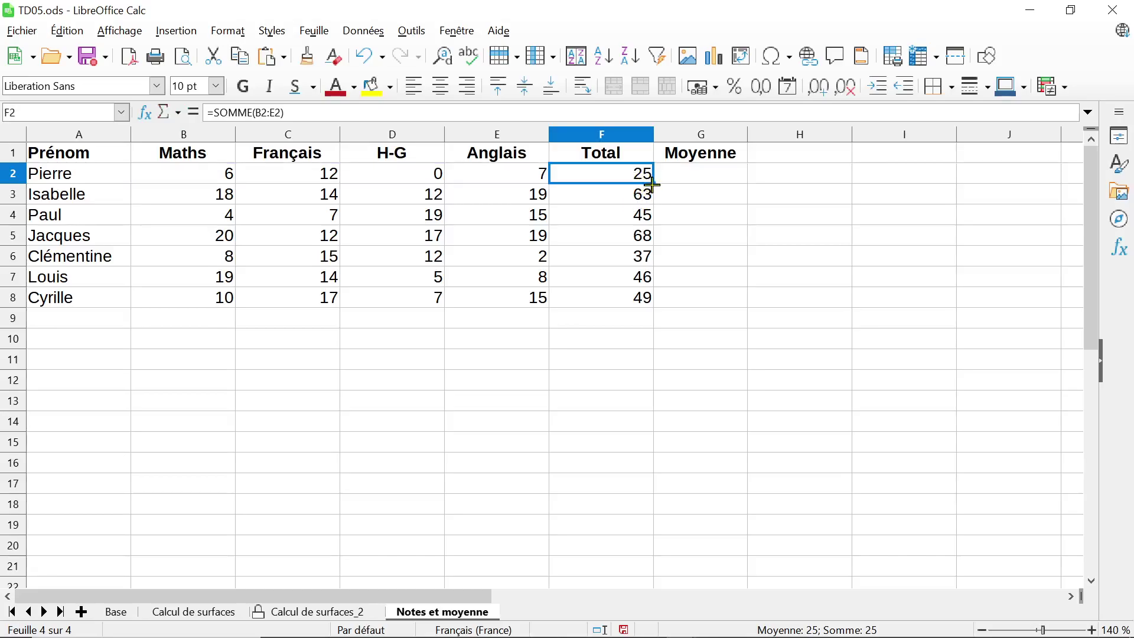
pyautogui.moveTo(652, 185); pyautogui.dragTo(642, 311)
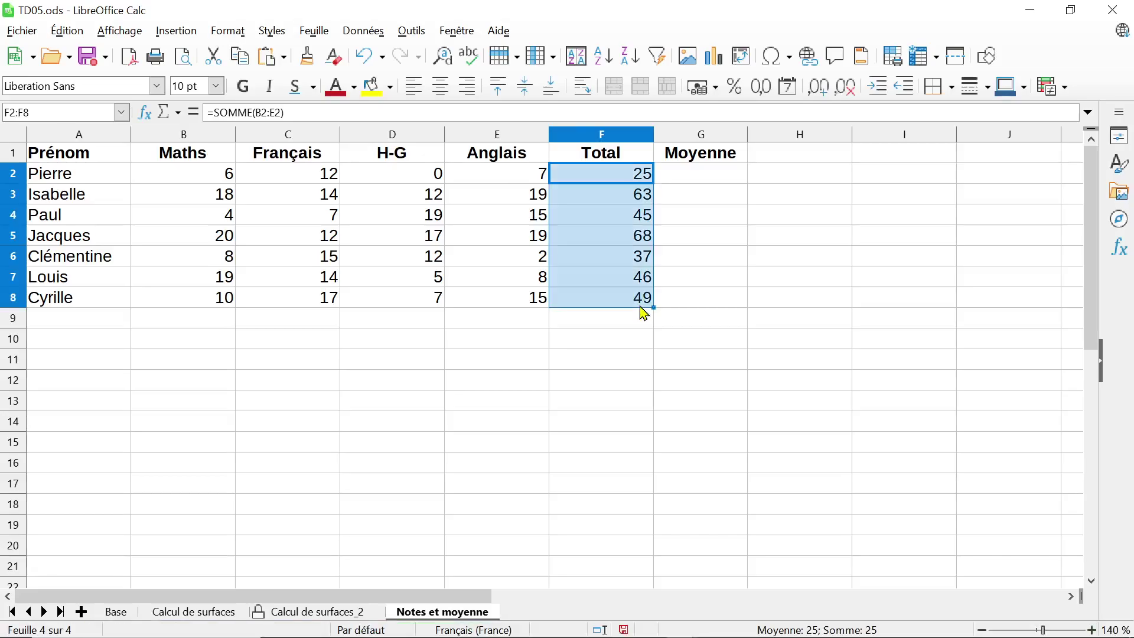
pyautogui.click(643, 201)
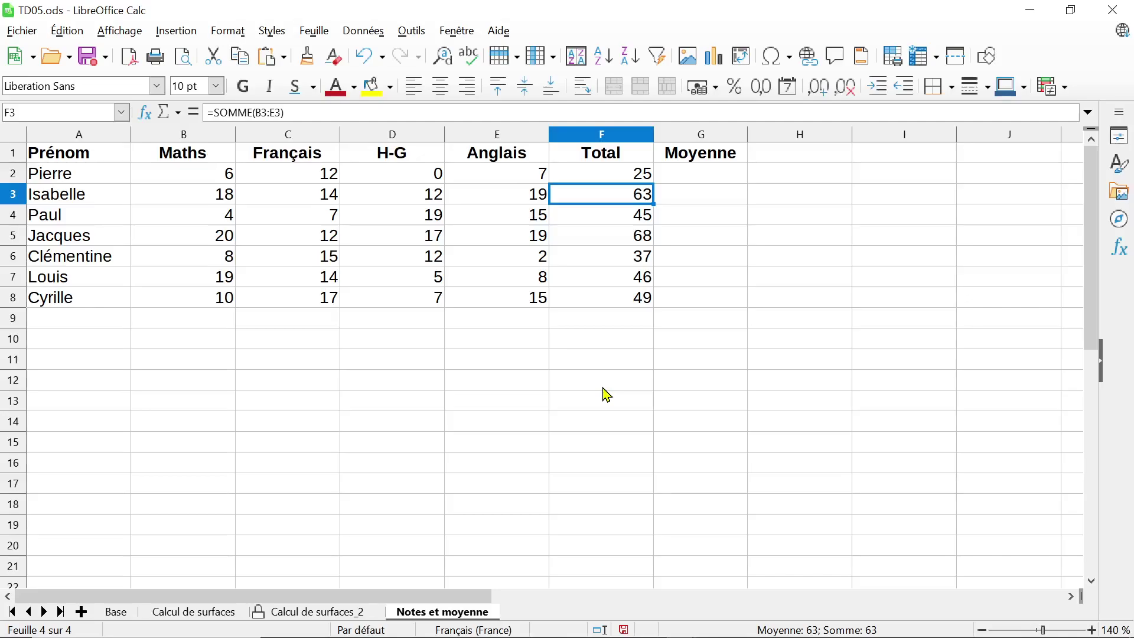
# Calculate the first student's average in G2 with =MOYENNE(B2:E2)
pyautogui.write('=')
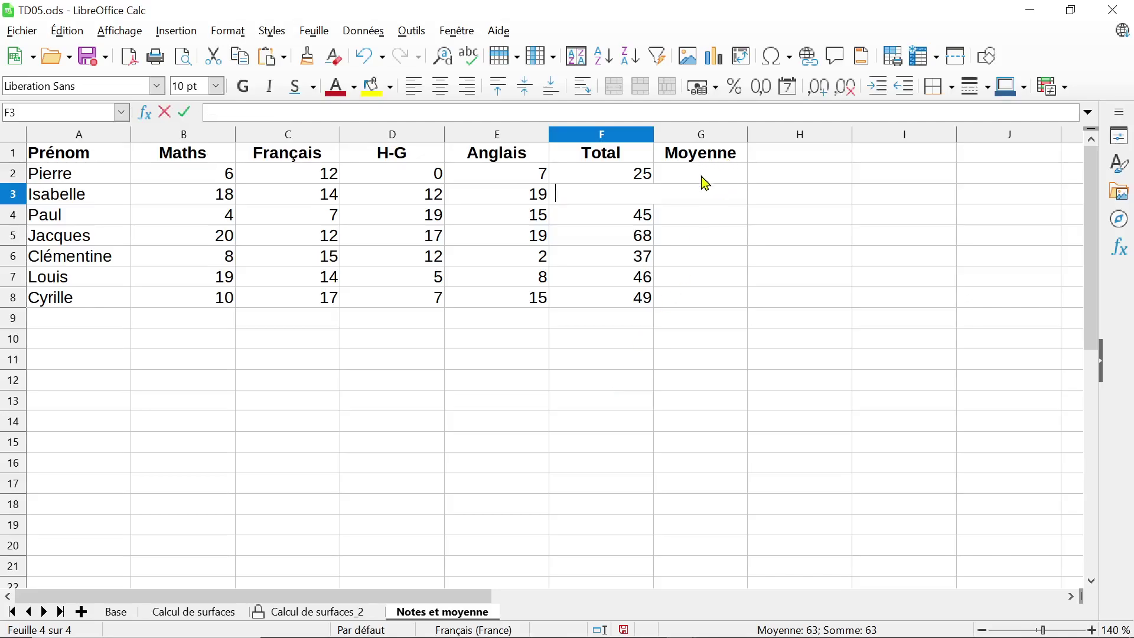
pyautogui.press('Escape')
pyautogui.click(707, 176)
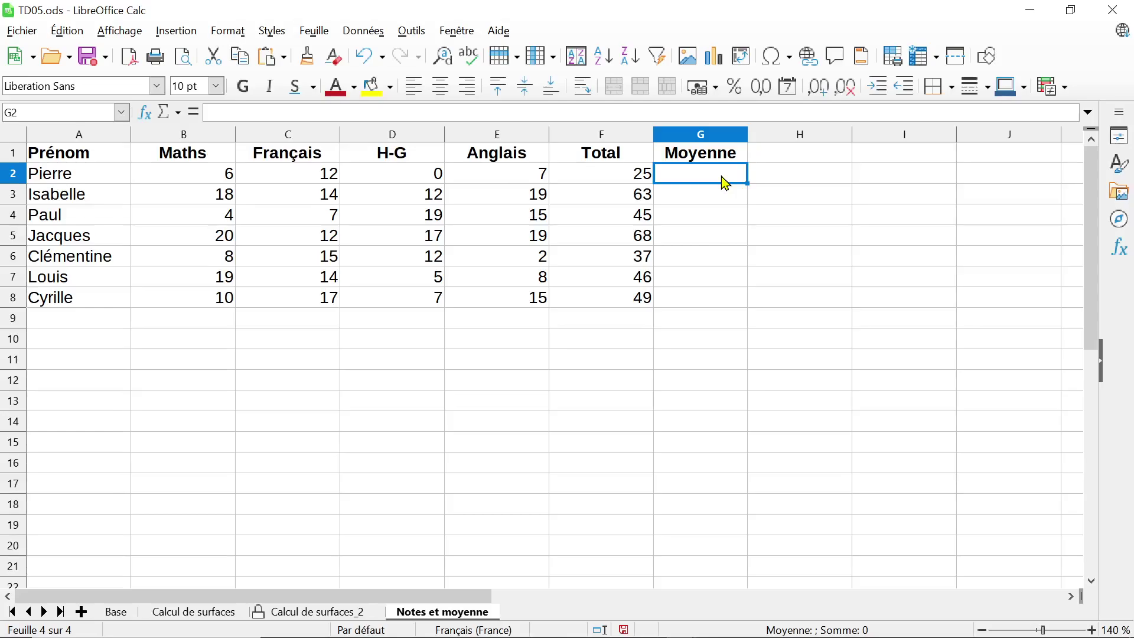
pyautogui.write('=')
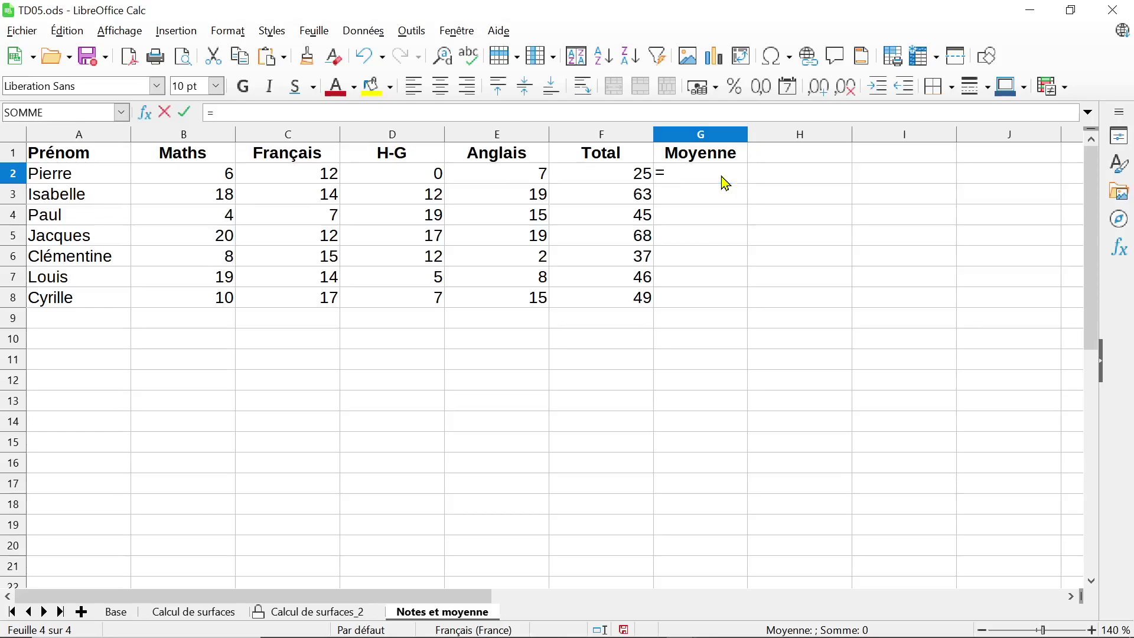
pyautogui.write('moy')
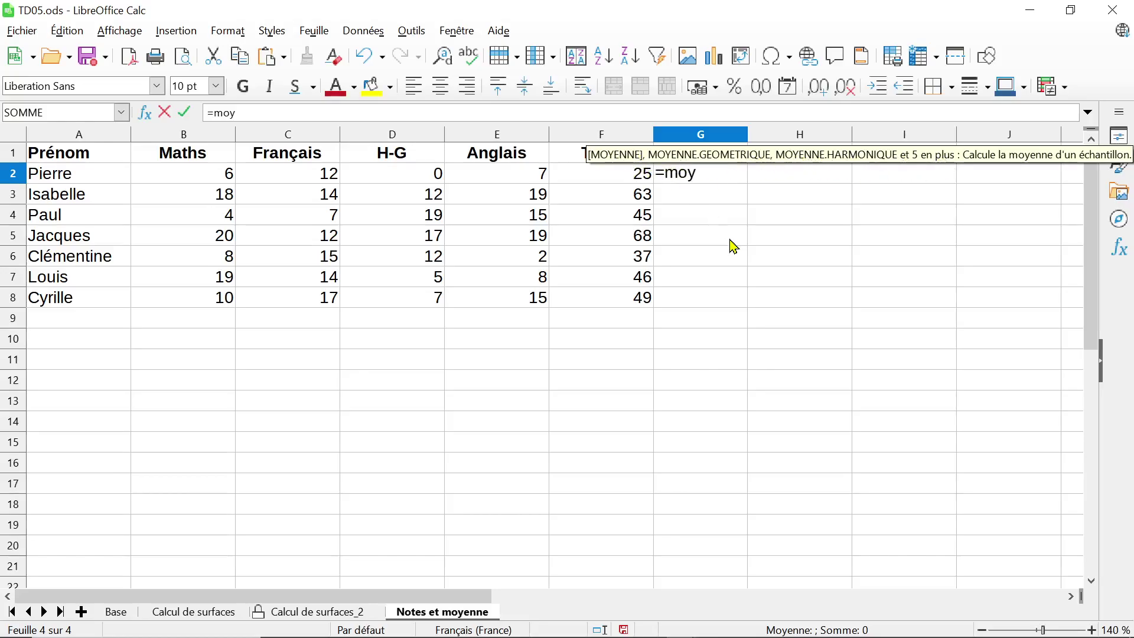
pyautogui.write('enne(')
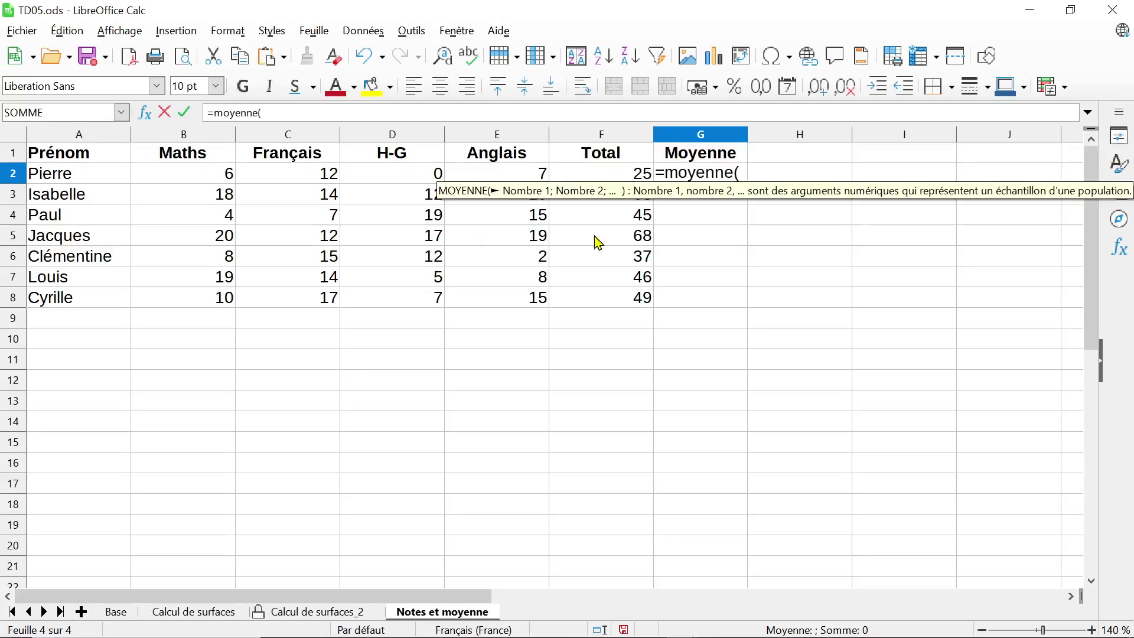
pyautogui.moveTo(227, 173); pyautogui.dragTo(501, 172)
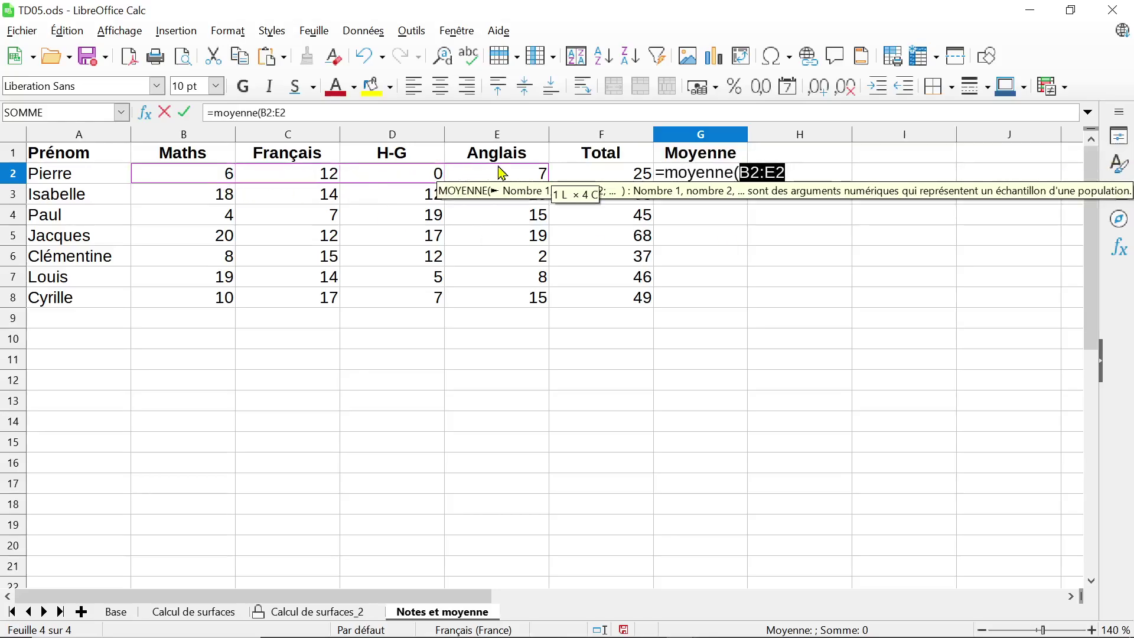
pyautogui.write(')')
pyautogui.press('Return')
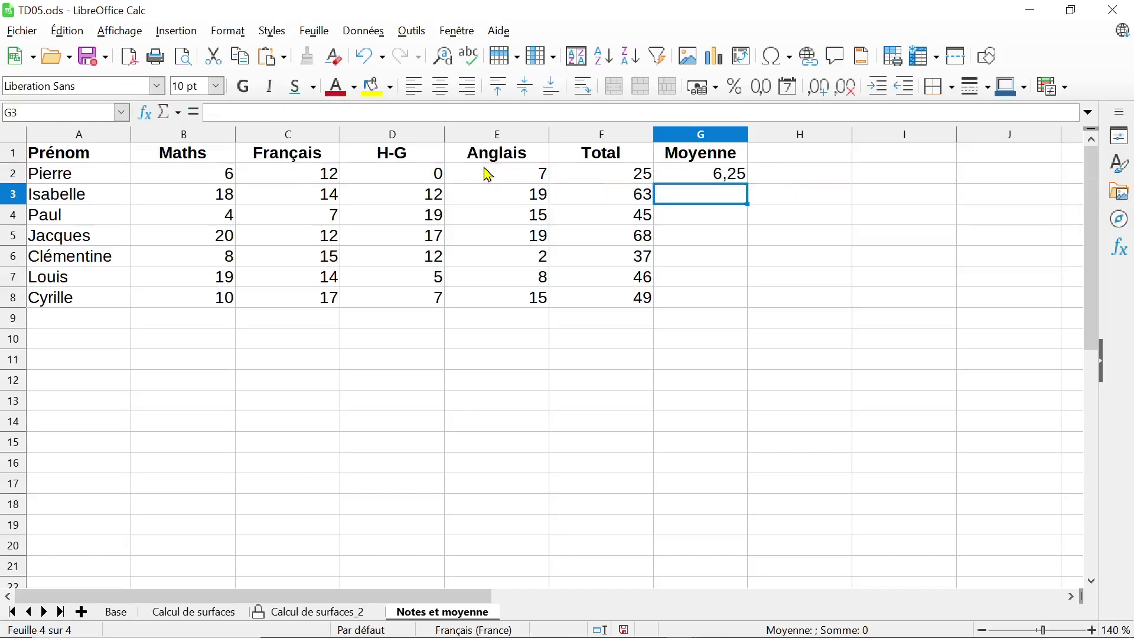
# Copy the MOYENNE formula in G2 down through G8 for the remaining students
pyautogui.click(739, 177)
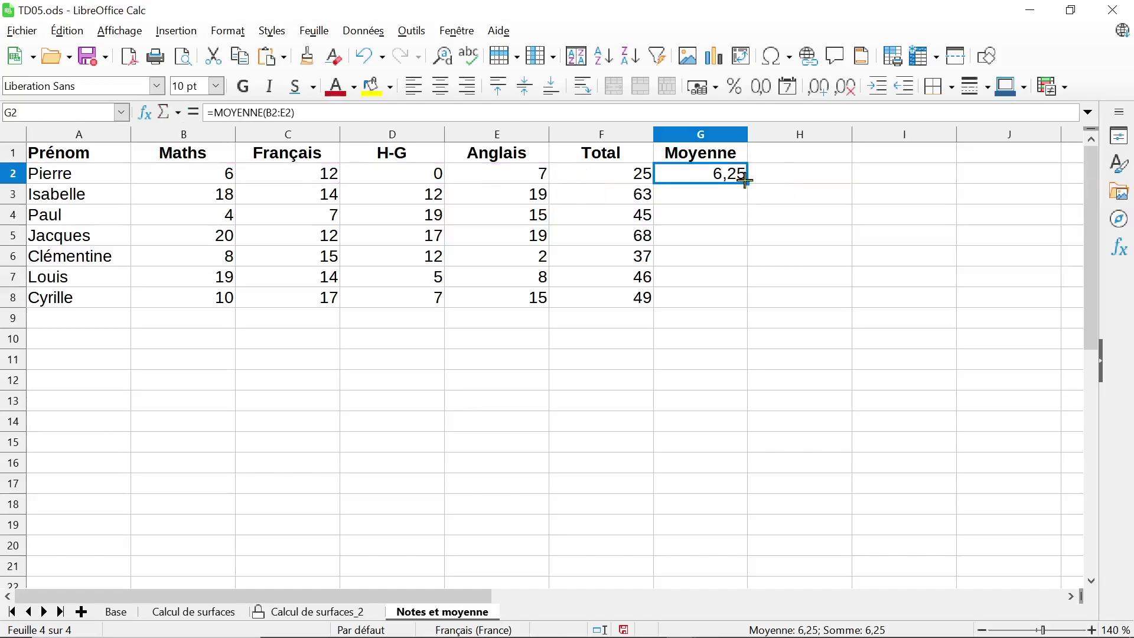
pyautogui.moveTo(749, 182); pyautogui.dragTo(738, 304)
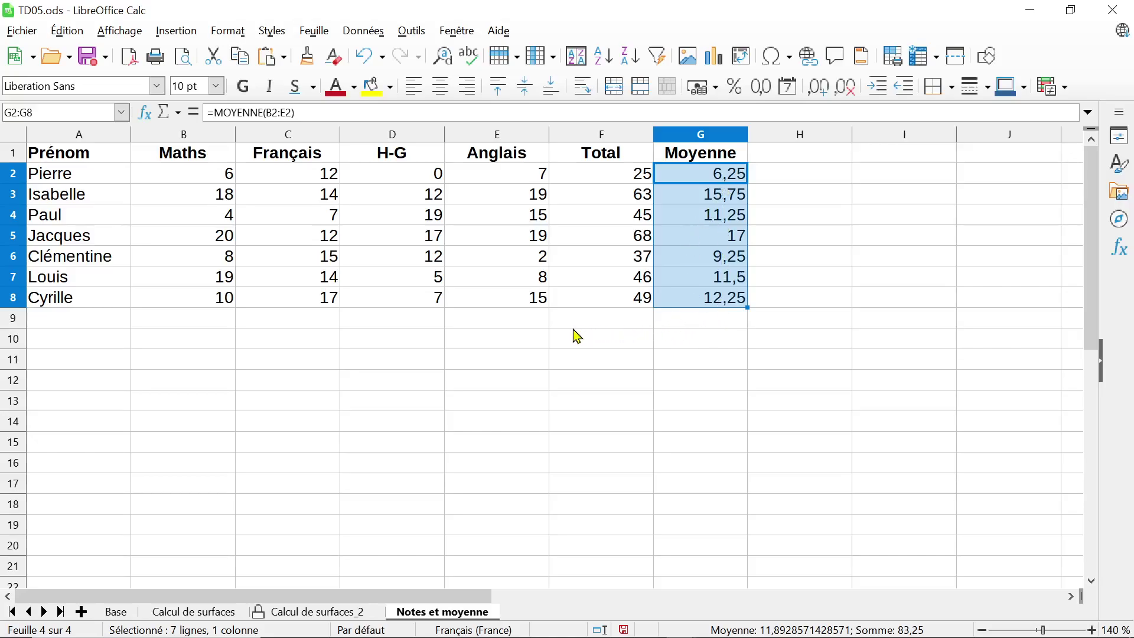
pyautogui.click(676, 320)
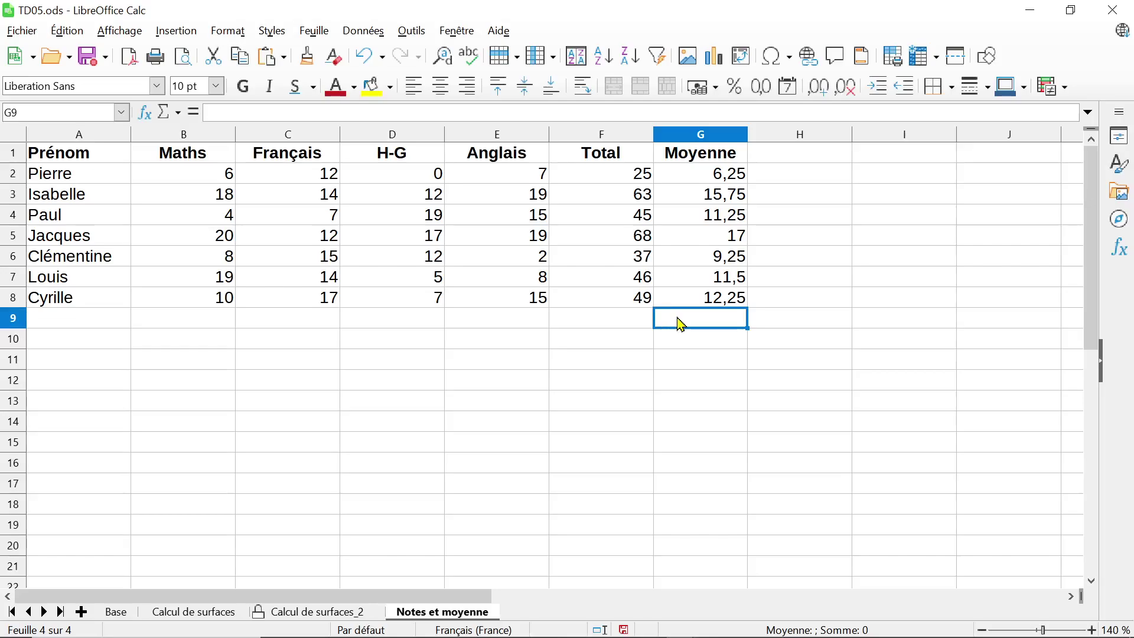
# Calculate the class average for Maths in B9 with =MOYENNE(B2:B8)
pyautogui.click(217, 325)
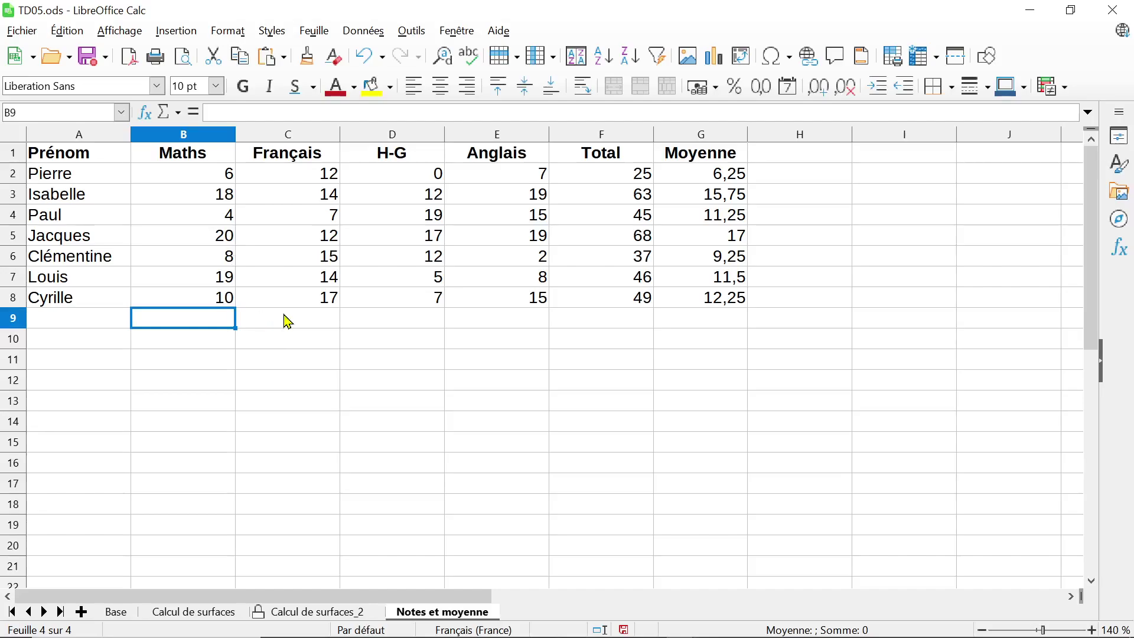
pyautogui.write('=moyen')
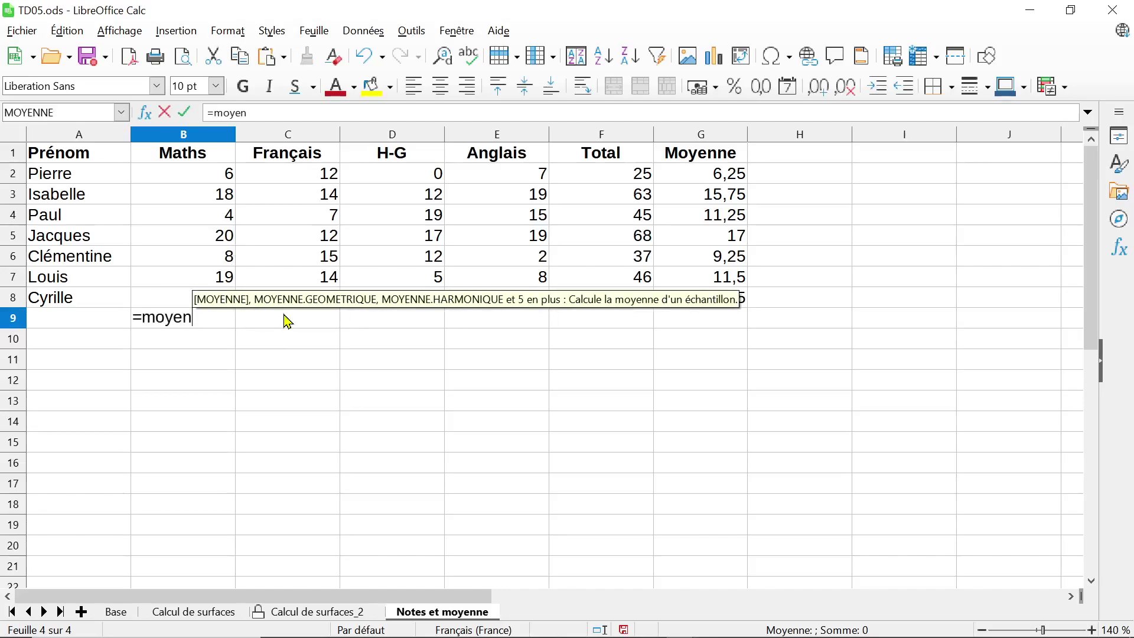
pyautogui.write('ne(')
pyautogui.moveTo(220, 176); pyautogui.dragTo(214, 305)
pyautogui.press('Return')
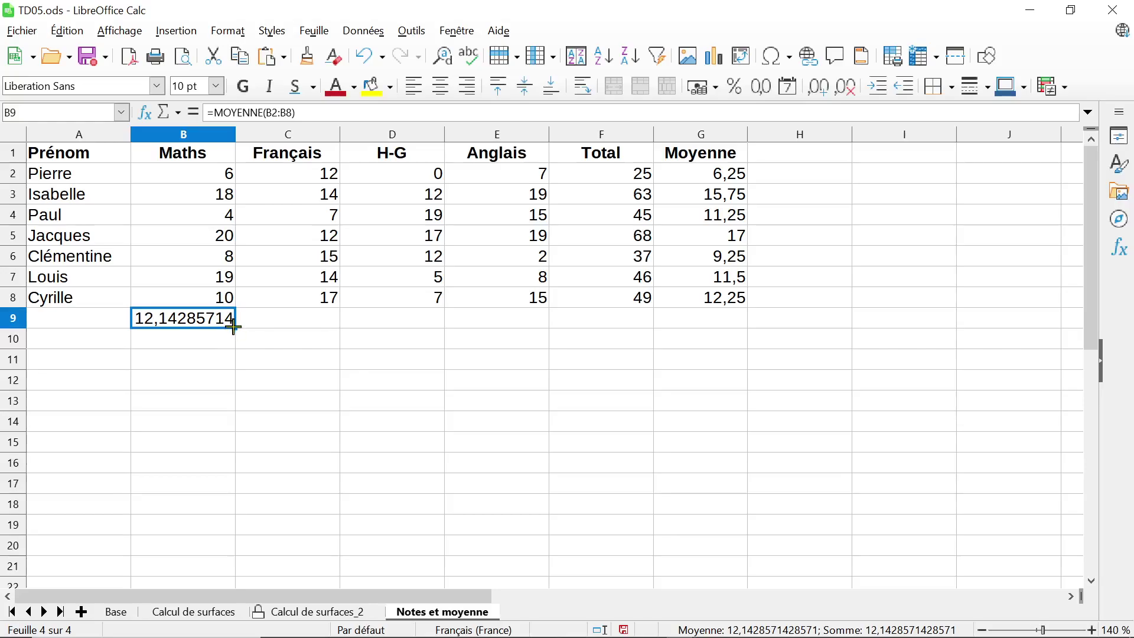
# Extend the B9 average formula across to E9, and copy the E9 formula into G9 below the Moyenne column
pyautogui.moveTo(234, 327); pyautogui.dragTo(570, 313)
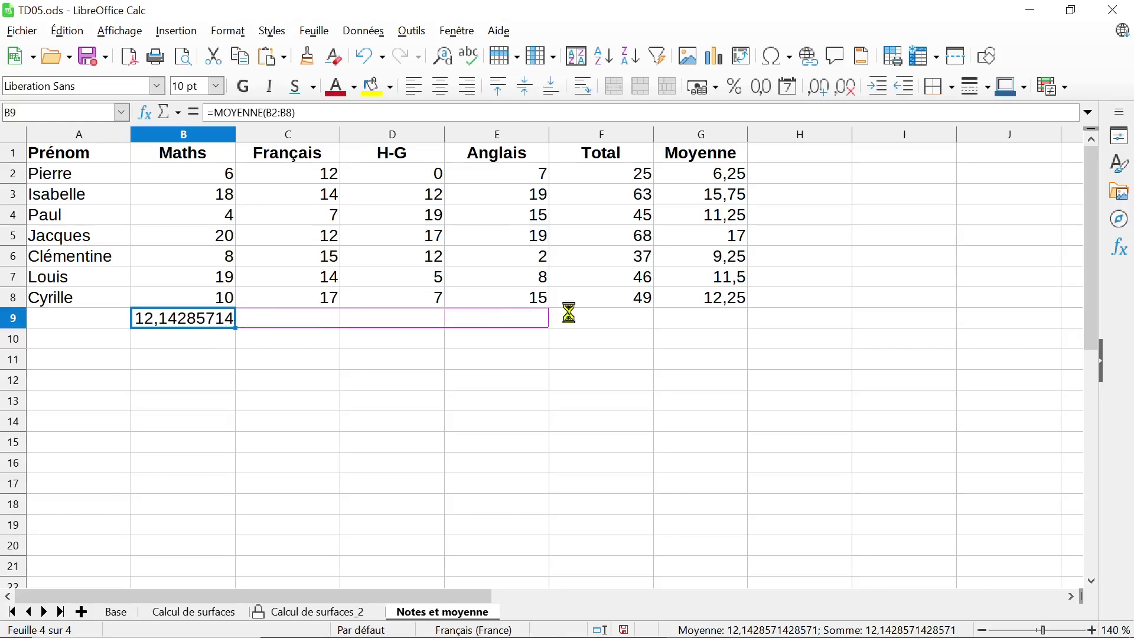
pyautogui.click(515, 330)
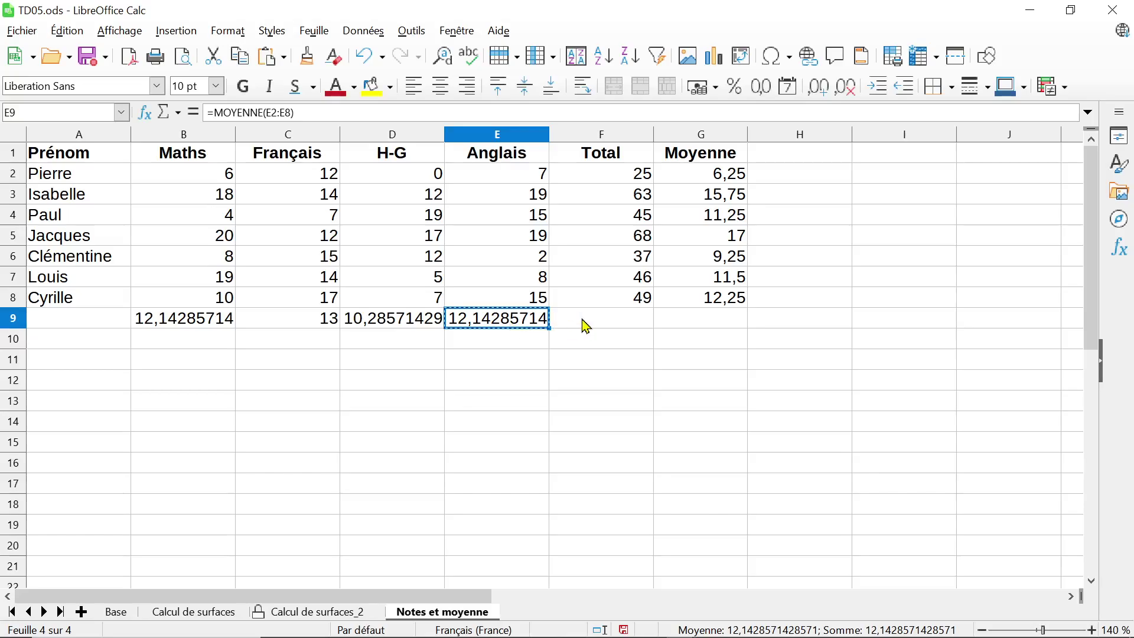
pyautogui.click(691, 321)
pyautogui.hotkey('ctrl', 'v')
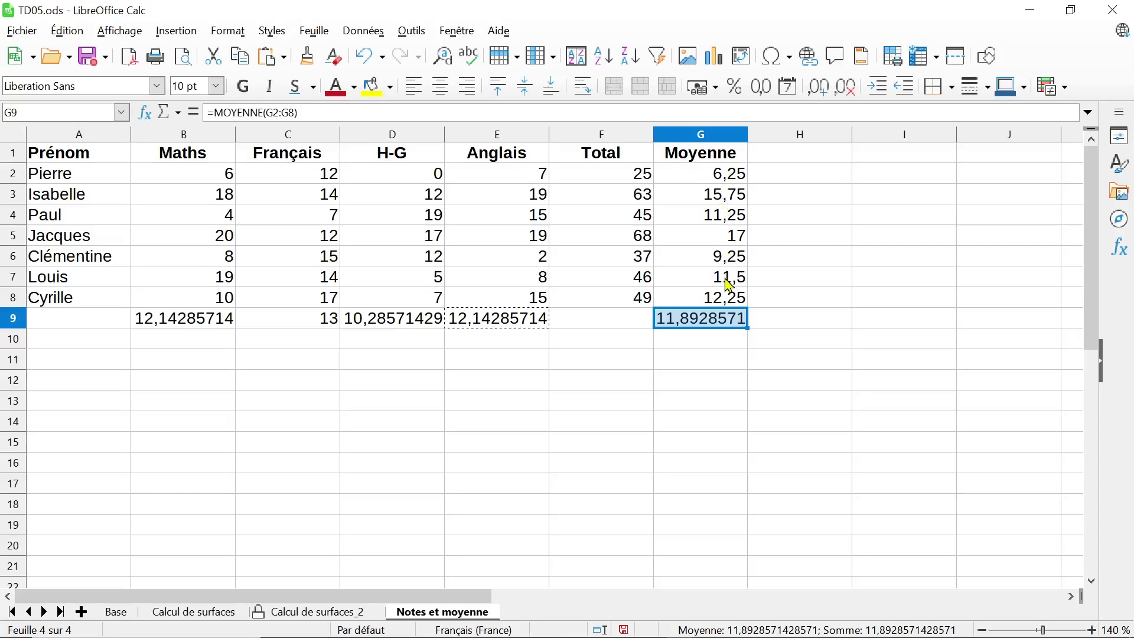
# Try displaying the G9 average with 16 decimal places in a widened column G, and undo the widening
pyautogui.moveTo(213, 327); pyautogui.dragTo(663, 332)
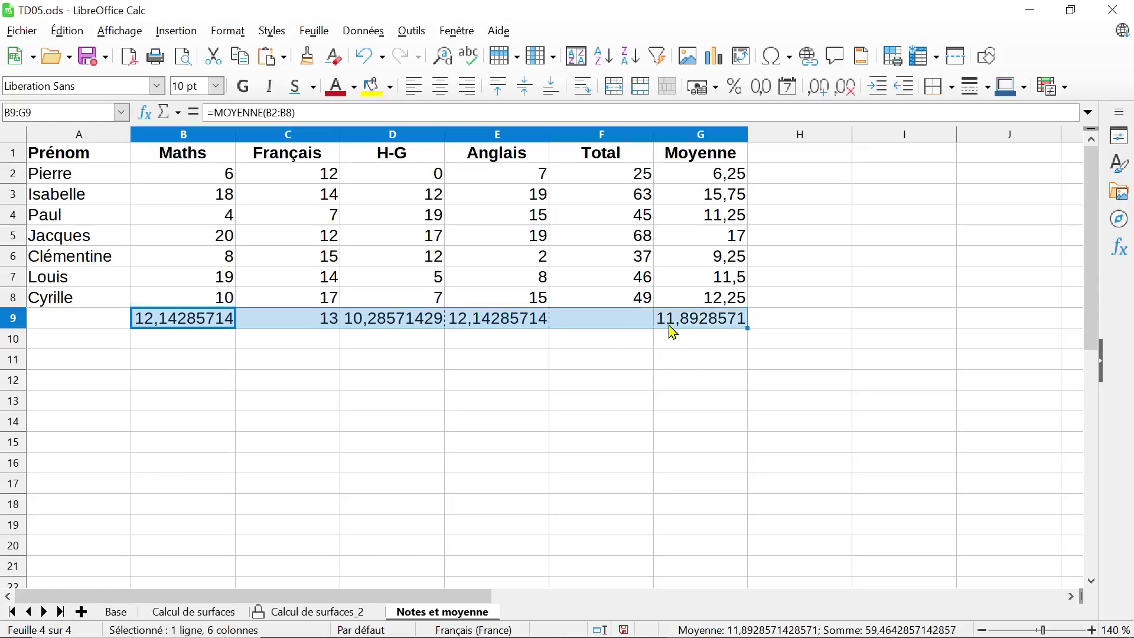
pyautogui.click(674, 330)
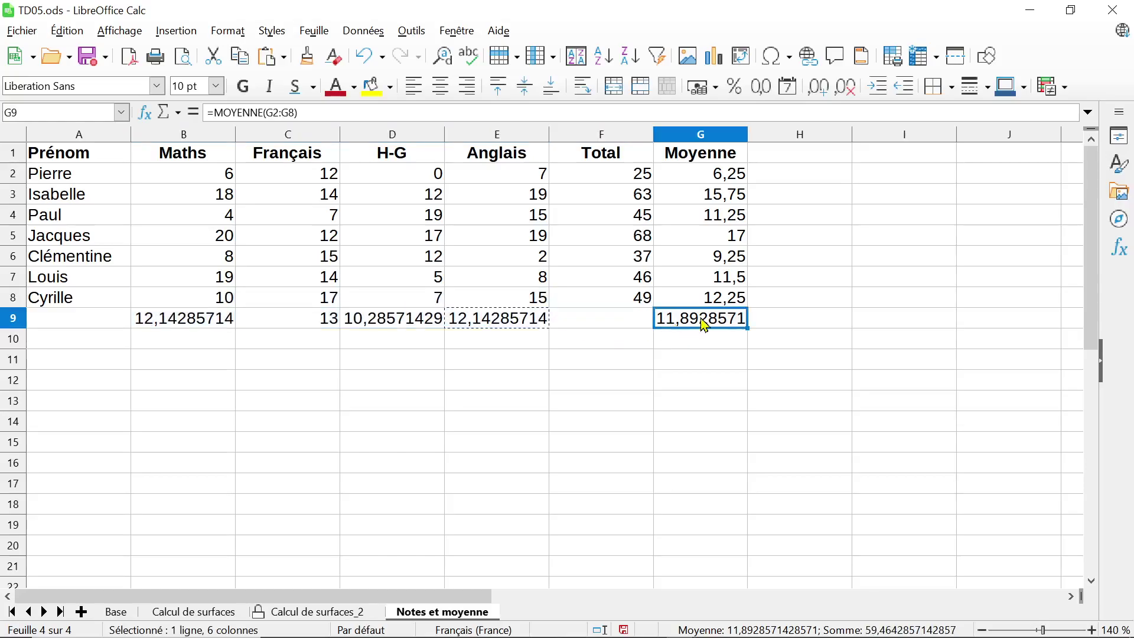
pyautogui.click(825, 93)
pyautogui.click(825, 94)
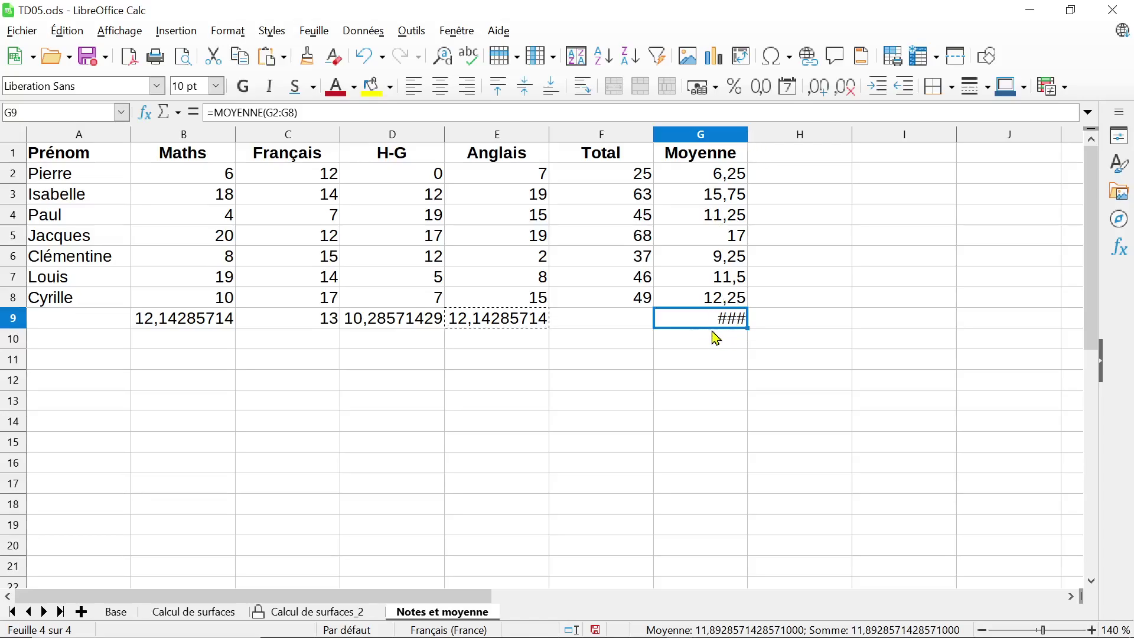
pyautogui.moveTo(748, 138); pyautogui.dragTo(843, 135)
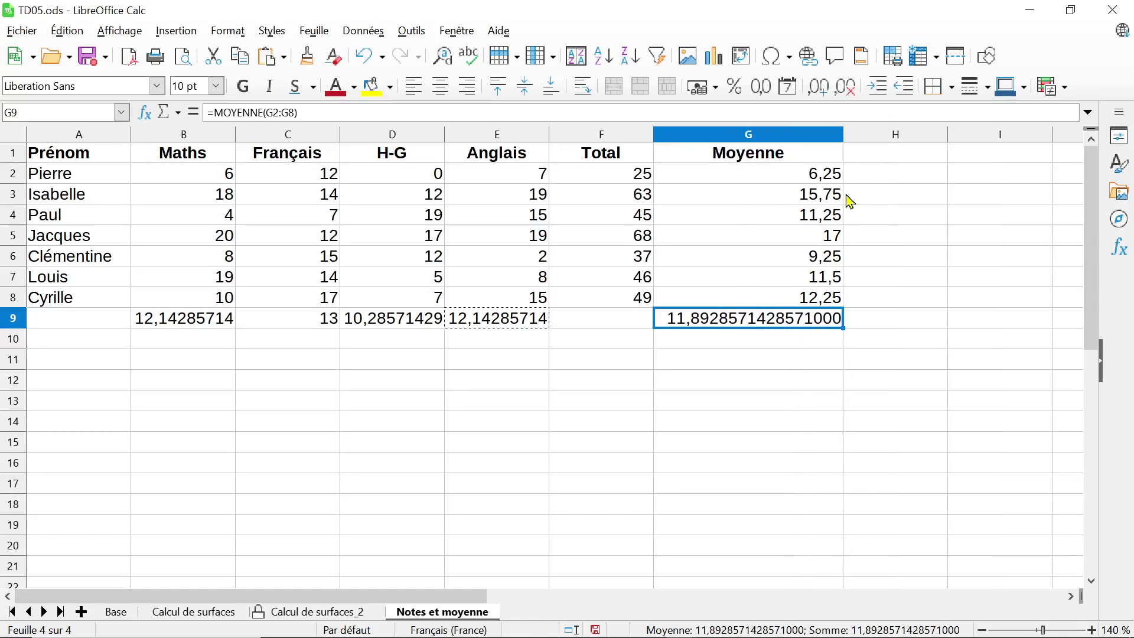
pyautogui.hotkey('ctrl', 'z')
pyautogui.hotkey('ctrl', 'z')
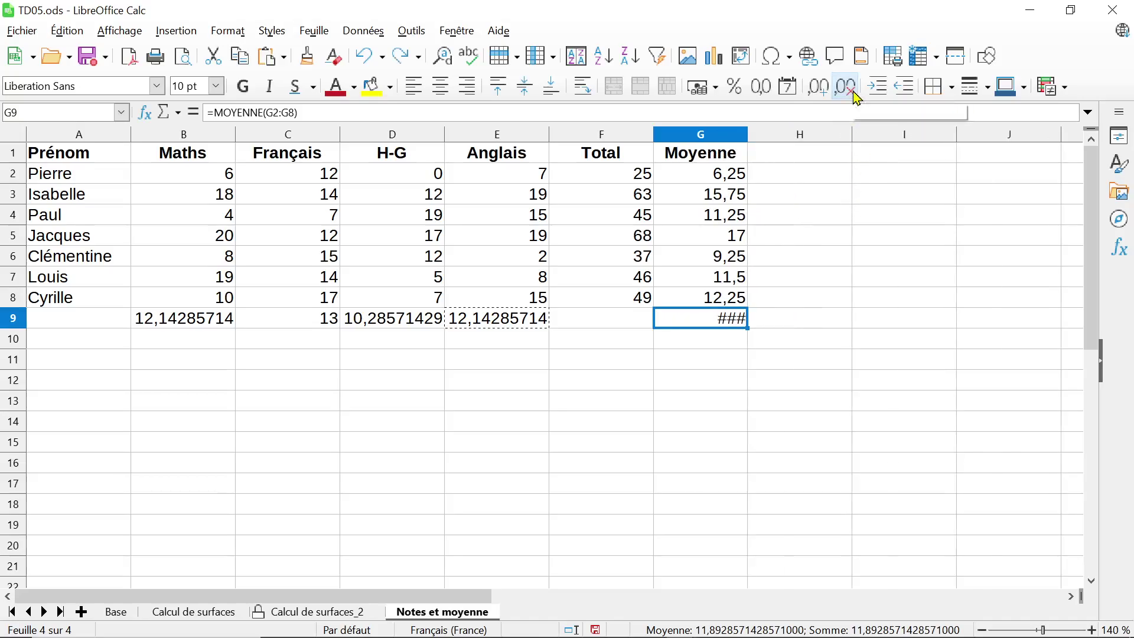
# Reduce the decimals of the G9 average and display the whole averages row B9:G9 with two decimal places
pyautogui.click(846, 87)
pyautogui.click(846, 87)
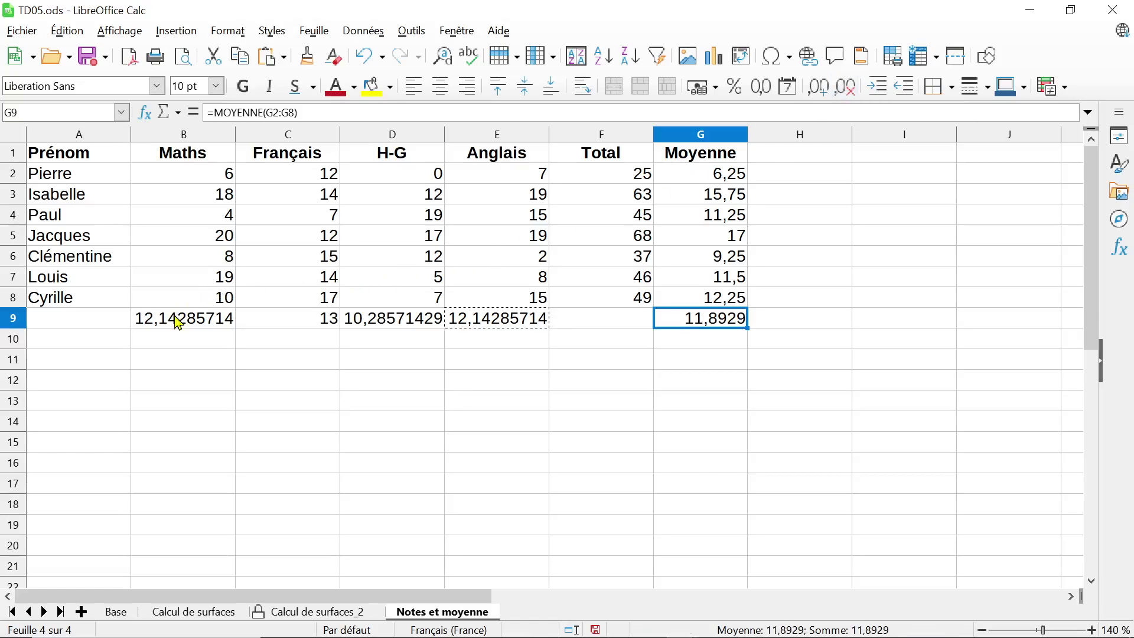
pyautogui.click(221, 328)
pyautogui.keyDown('shift'); pyautogui.click(685, 325); pyautogui.keyUp('shift')
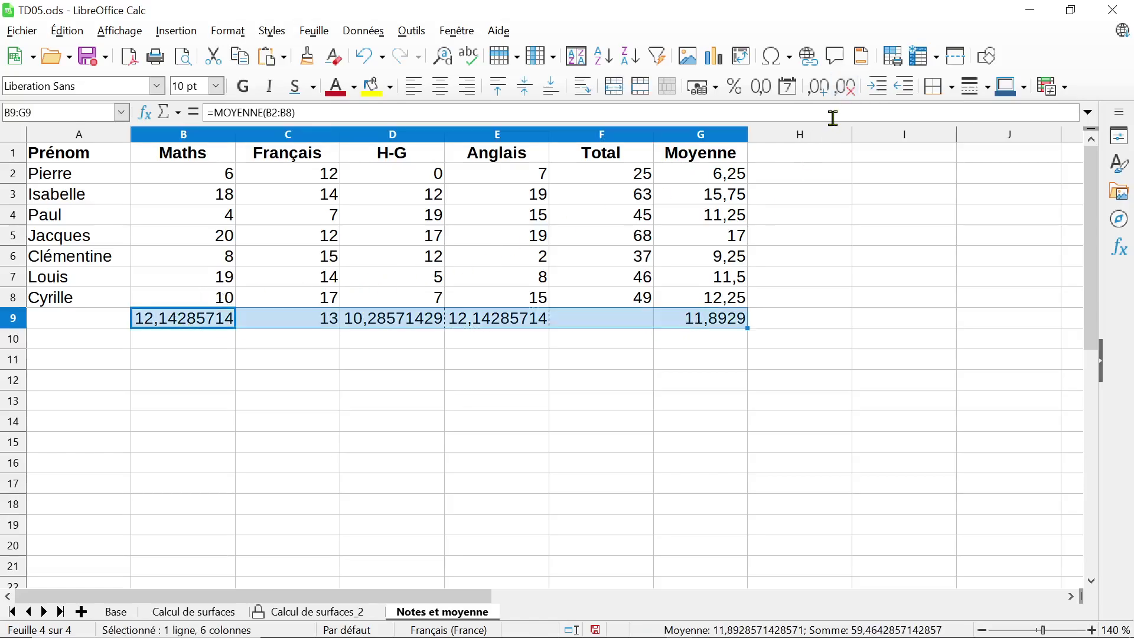
pyautogui.click(846, 88)
pyautogui.click(846, 88)
pyautogui.click(846, 89)
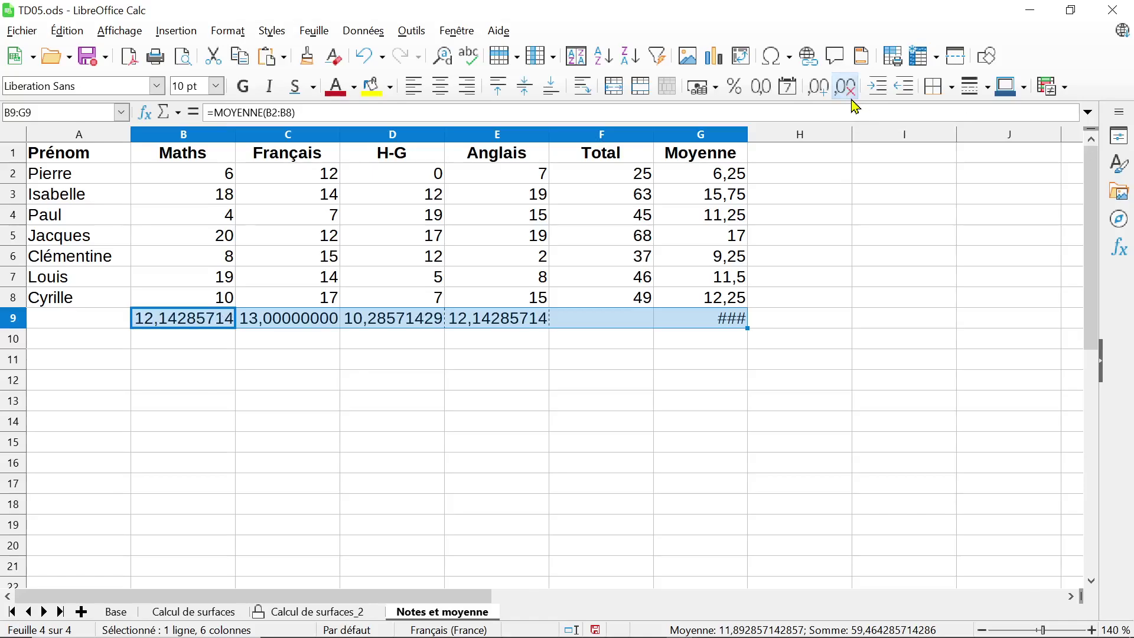
pyautogui.click(846, 89)
pyautogui.click(846, 88)
pyautogui.click(846, 89)
pyautogui.click(846, 88)
pyautogui.click(846, 88)
pyautogui.click(846, 88)
pyautogui.click(846, 88)
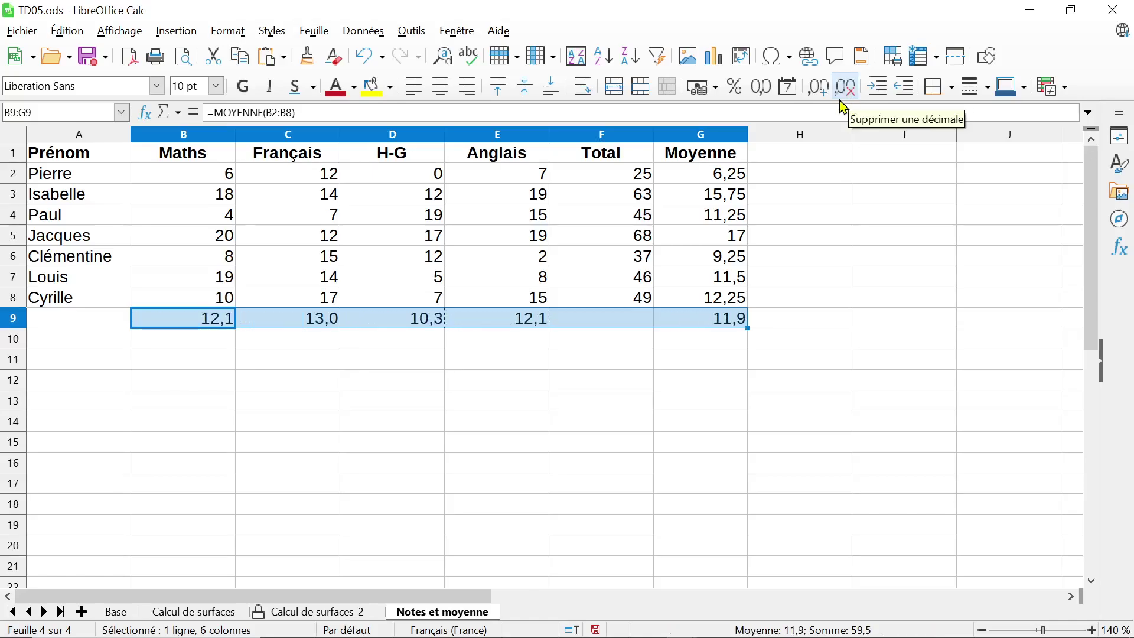
pyautogui.click(818, 89)
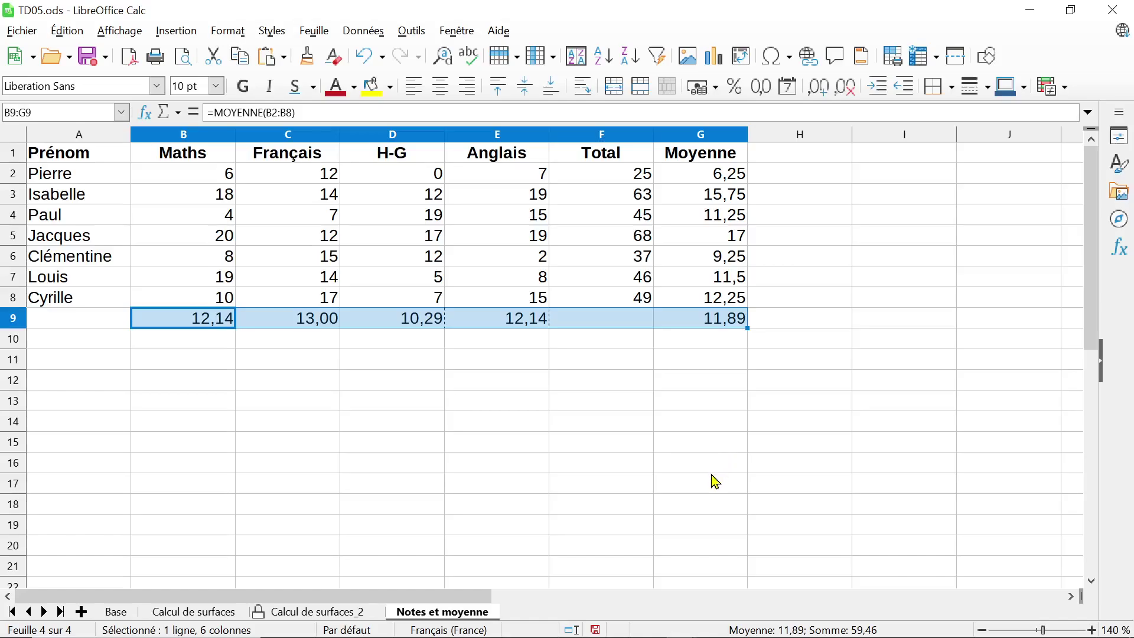
pyautogui.click(226, 381)
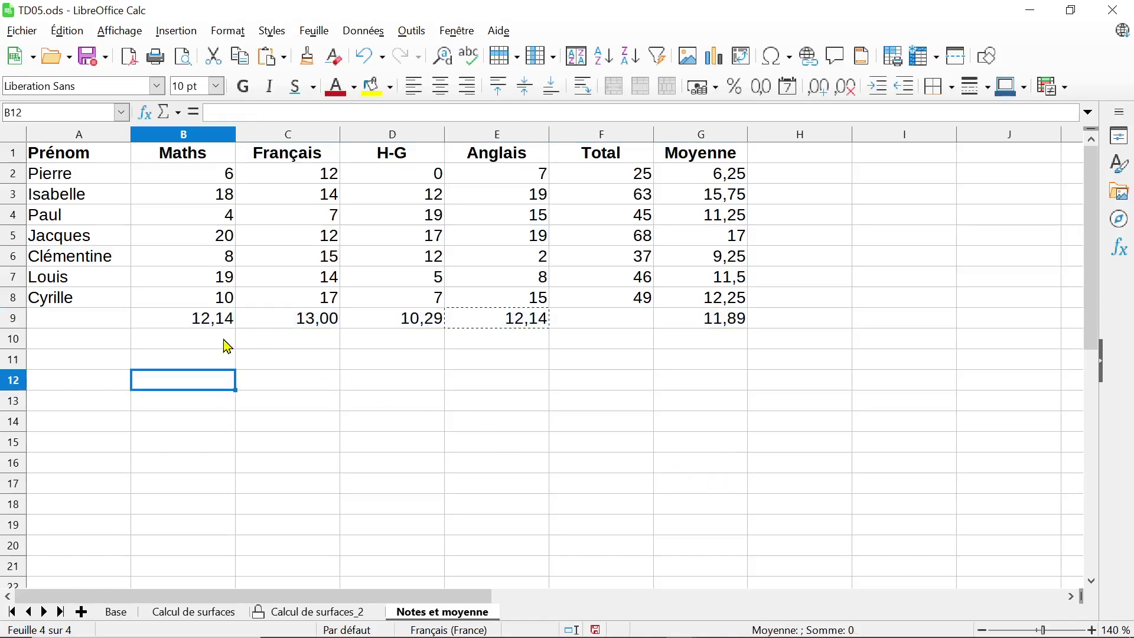
# Label the averages row by entering "Moyenne" in A9
pyautogui.click(220, 325)
pyautogui.click(103, 326)
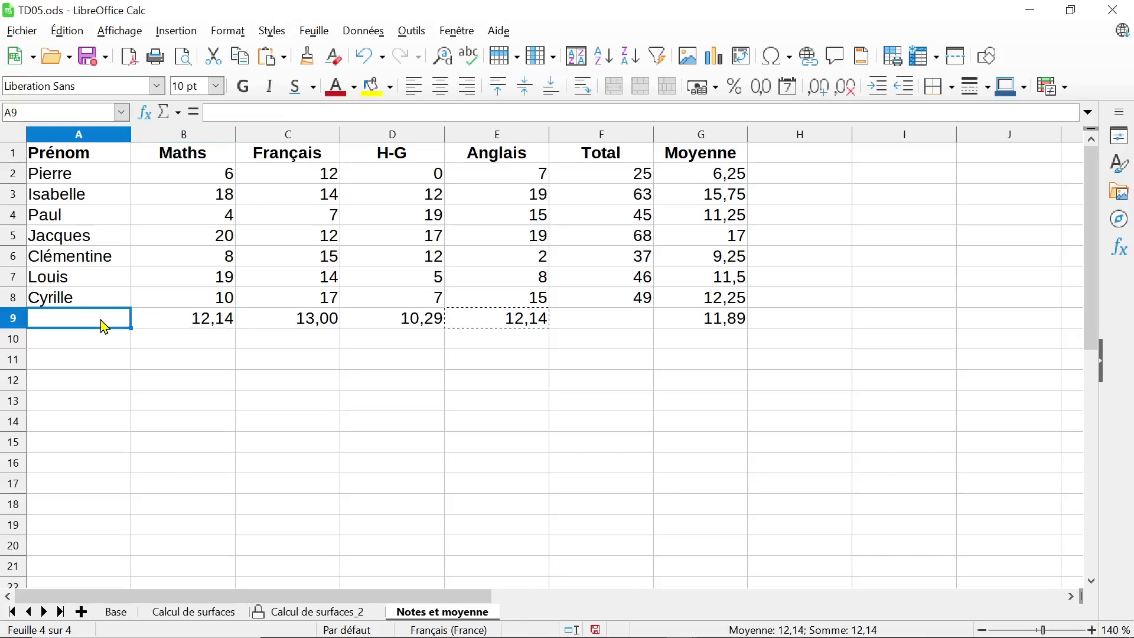
pyautogui.write('Moyenne')
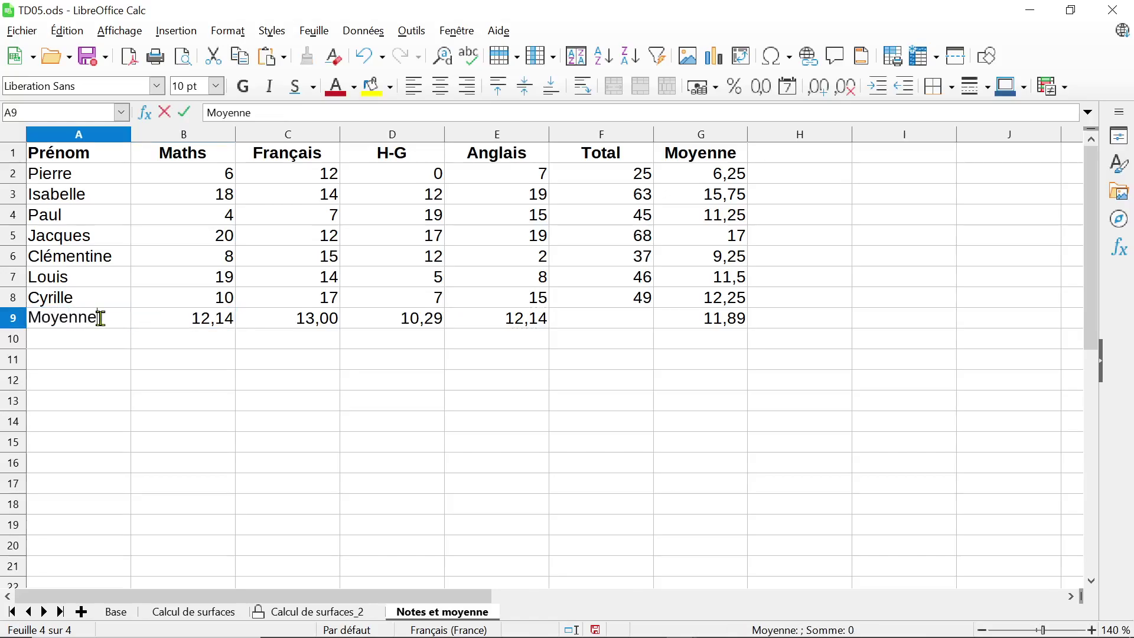
pyautogui.press('Return')
# Make the Moyenne label in A9 and the averages in B9:G9 bold
pyautogui.click(103, 324)
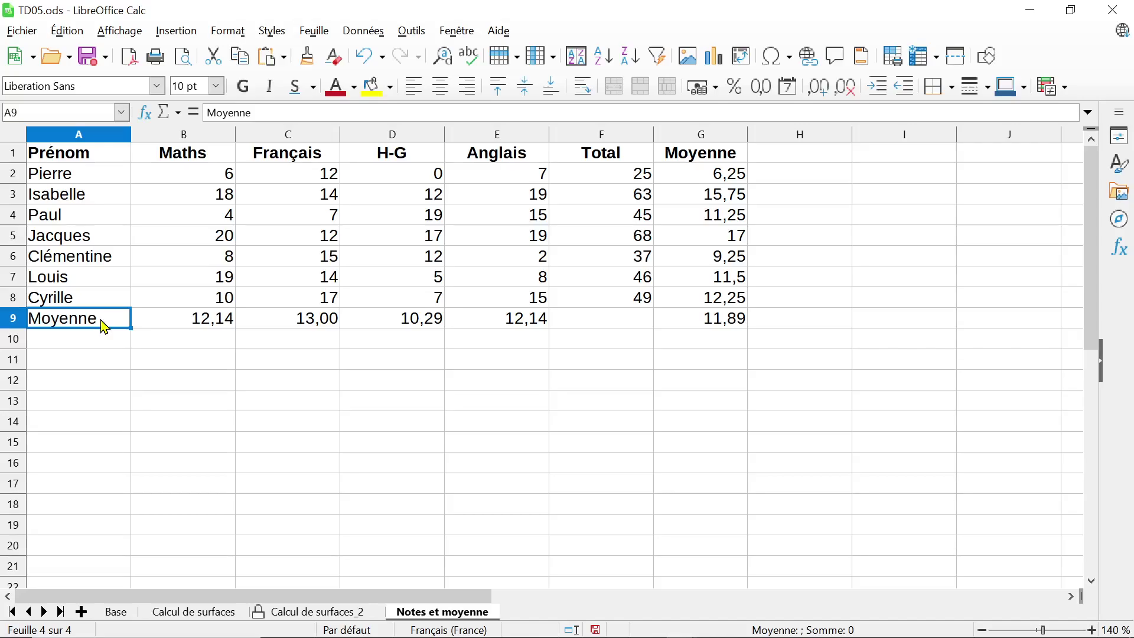
pyautogui.hotkey('ctrl', 'b')
pyautogui.moveTo(166, 324); pyautogui.dragTo(692, 328)
pyautogui.hotkey('ctrl', 'b')
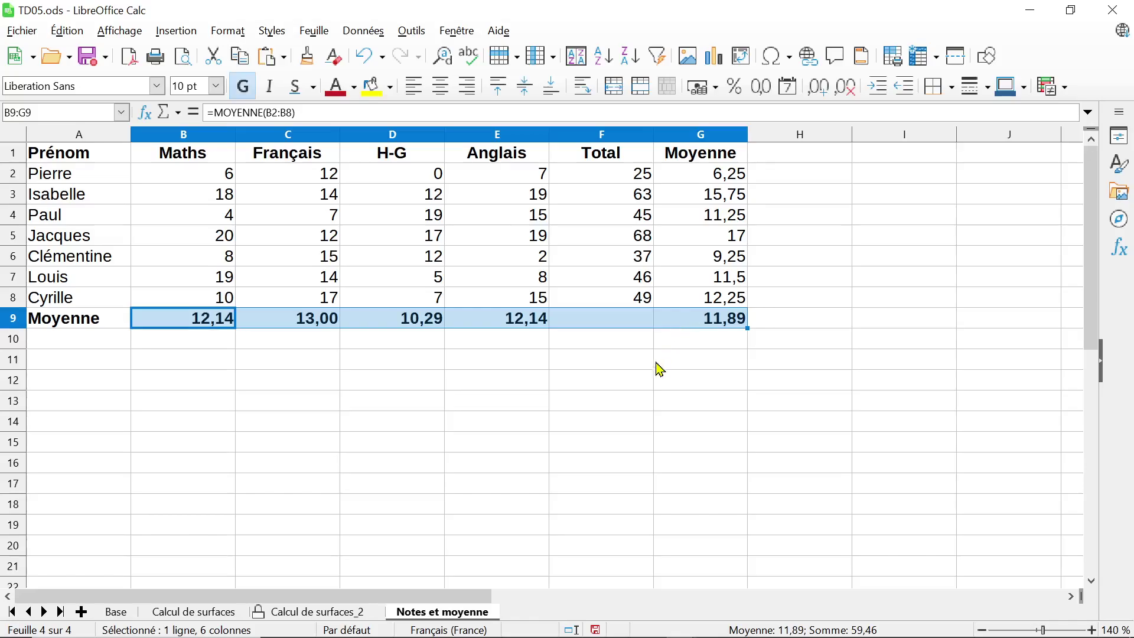
pyautogui.click(652, 378)
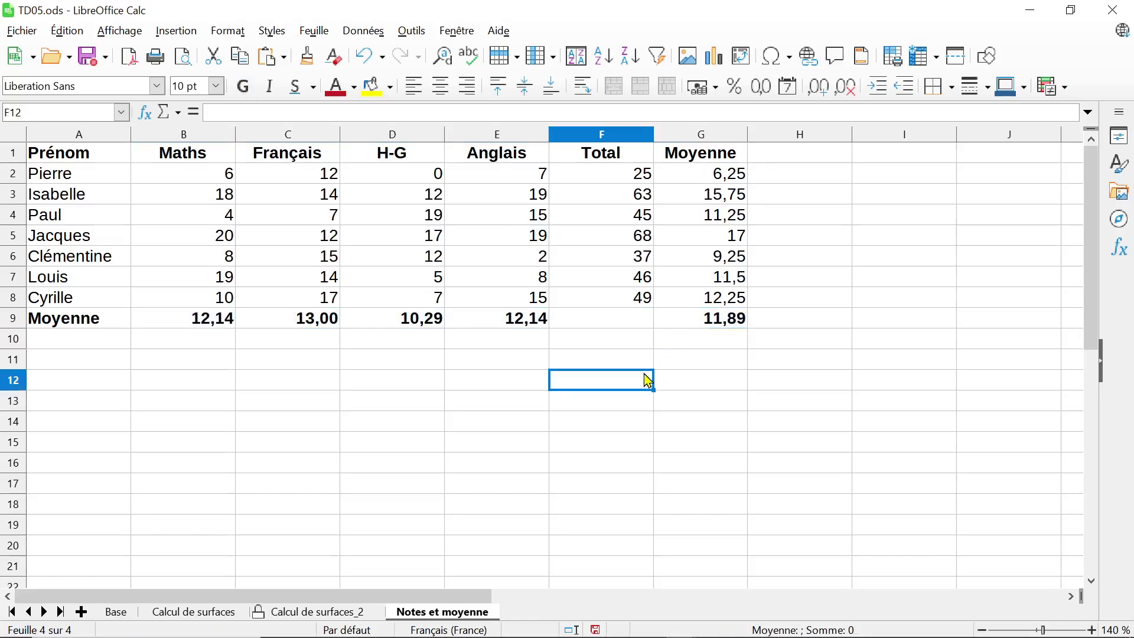